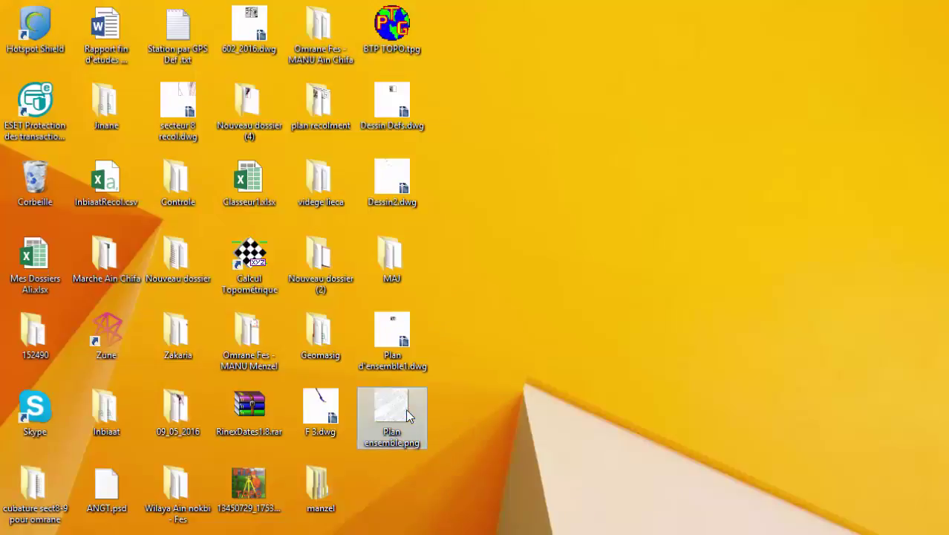
Preview Plan ensemble.png in the image viewer, close it, then open and dismiss the Start menu
double_click(405, 408)
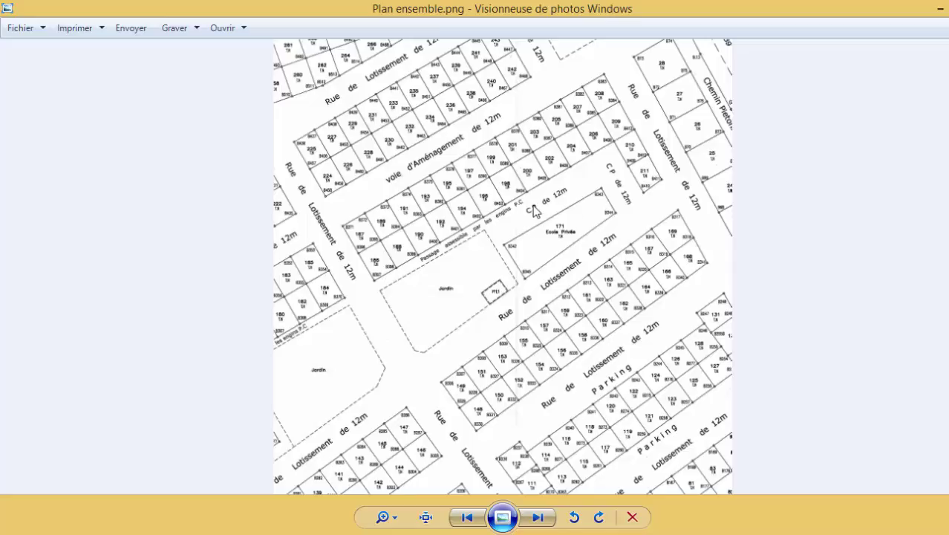
click(937, 7)
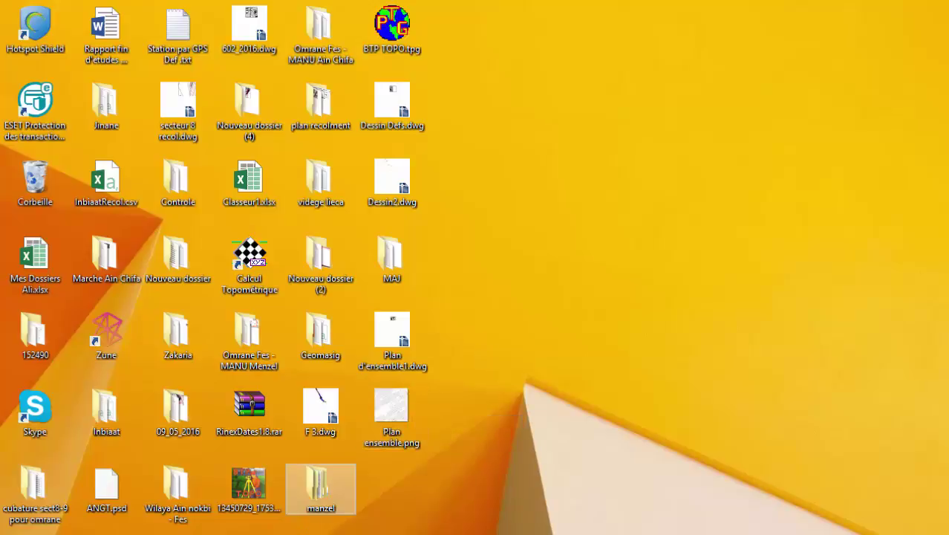
key(super)
key(Escape)
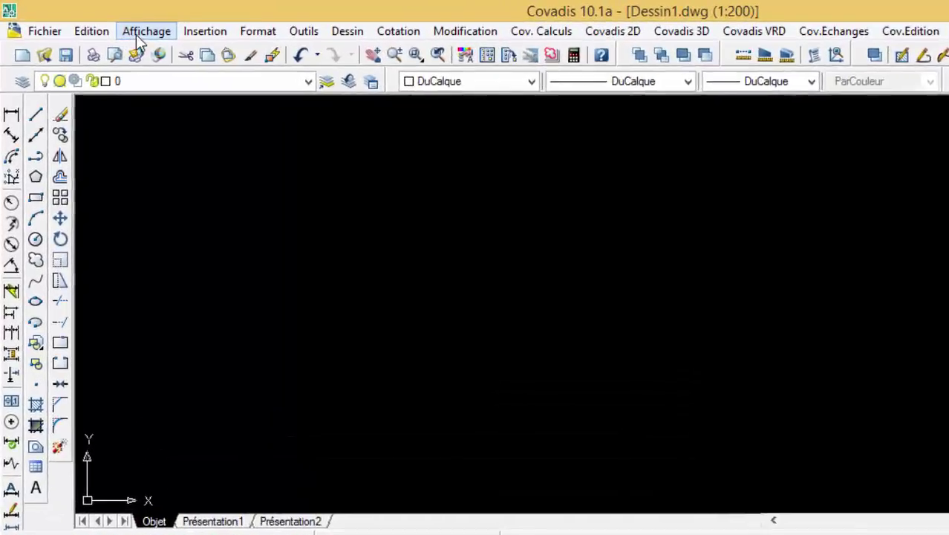
Start Insertion > Référence d'image raster and pick Plan ensemble.png from the Bureau folder
click(126, 43)
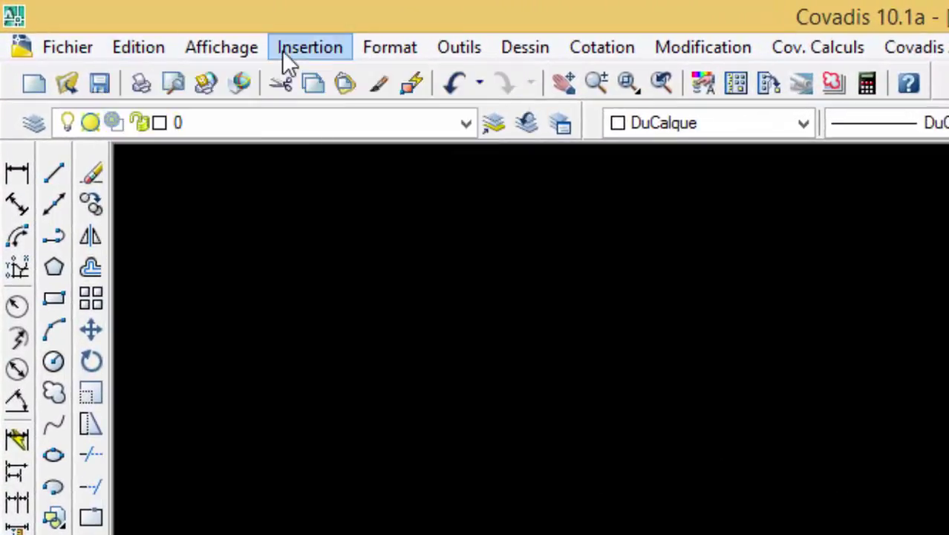
click(309, 46)
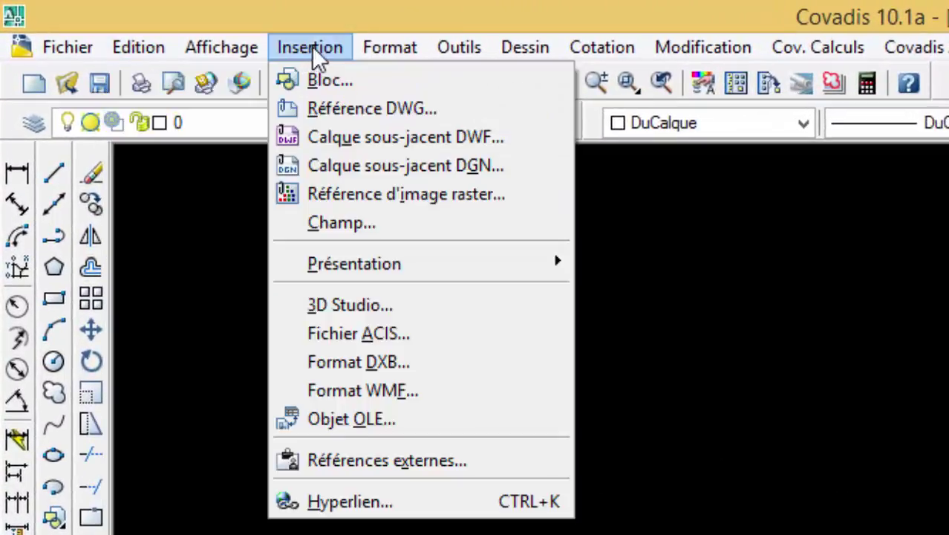
click(370, 192)
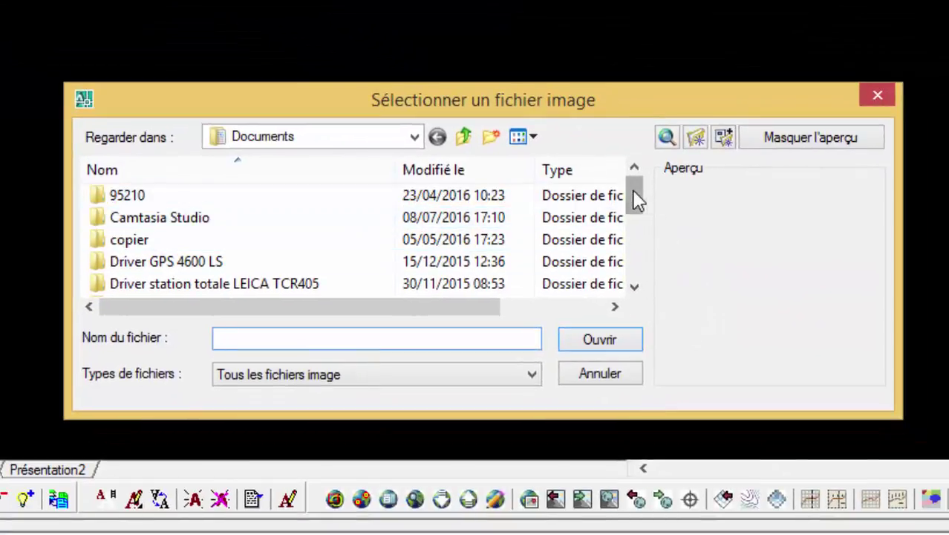
drag(633, 197, 643, 269)
click(463, 137)
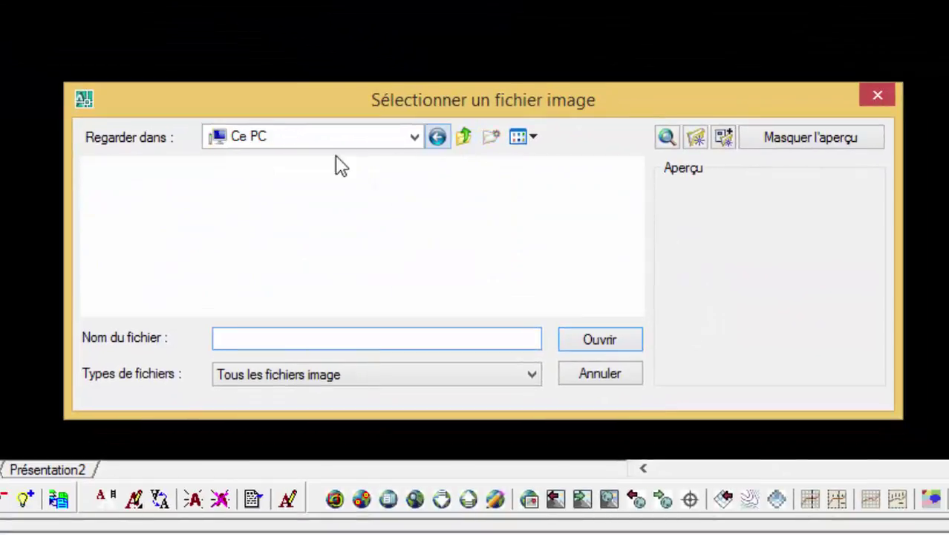
scroll(620, 230, down, 3)
scroll(626, 275, down, 5)
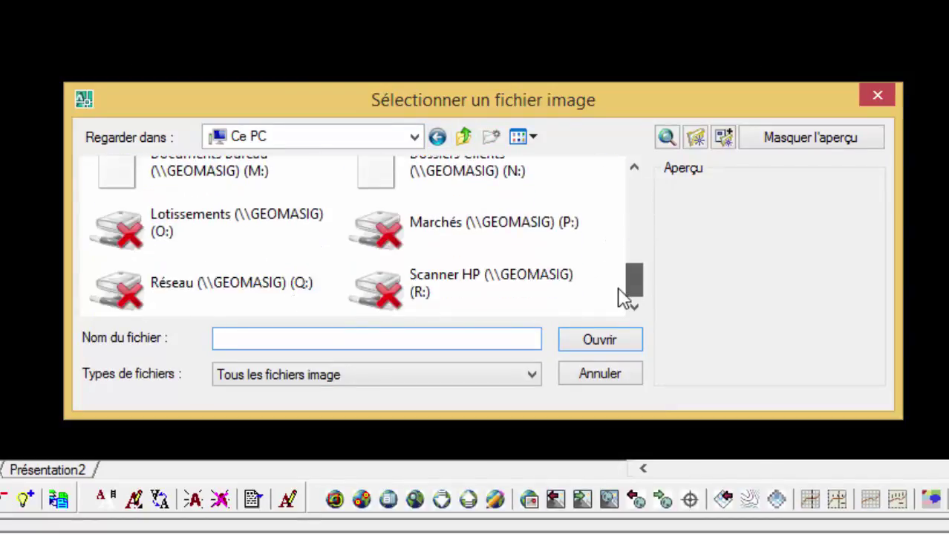
drag(635, 271, 640, 191)
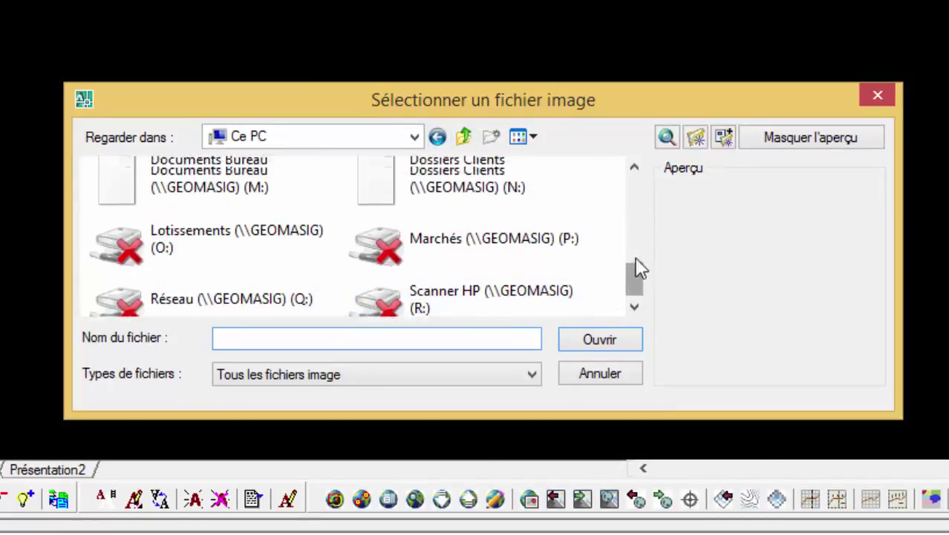
click(464, 139)
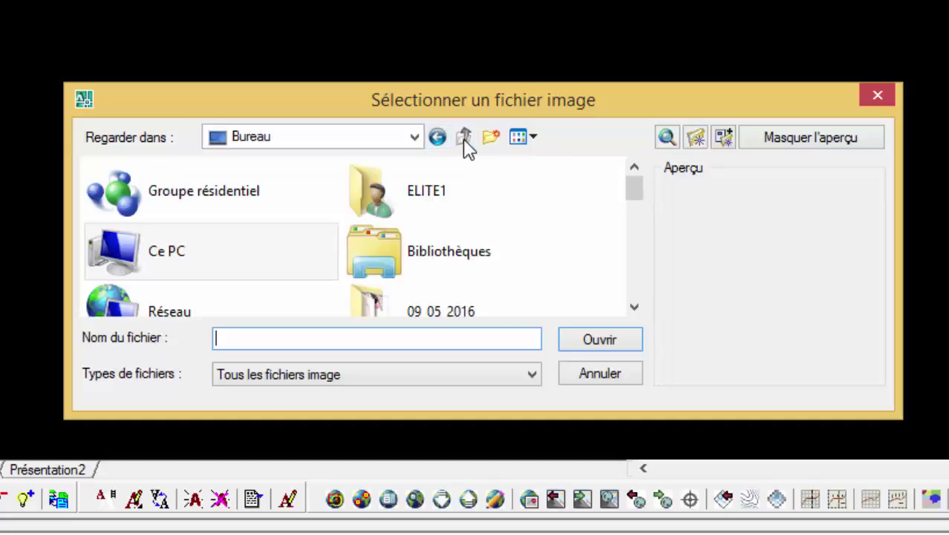
drag(634, 190, 631, 303)
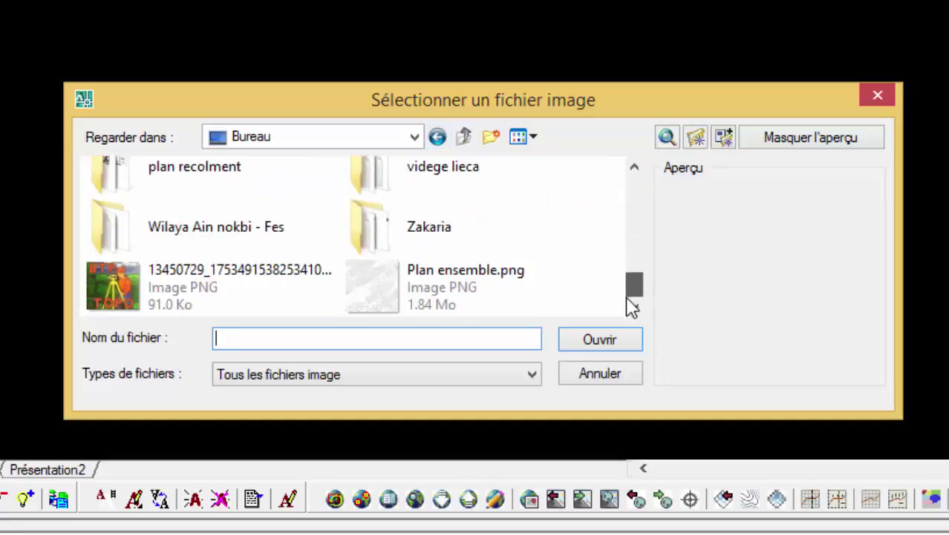
double_click(433, 295)
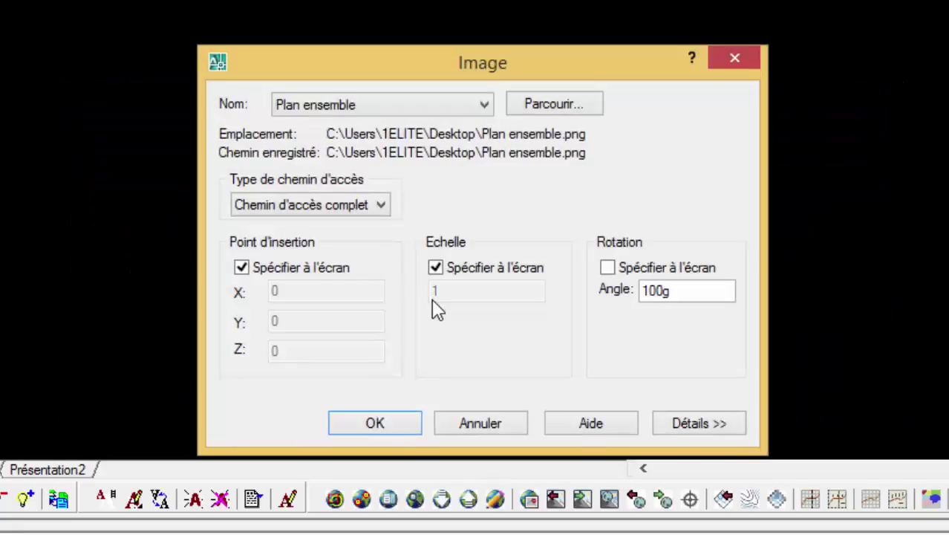
Attach the image at insertion point 0,0,0 with scale 1, entered as values rather than on screen
click(435, 267)
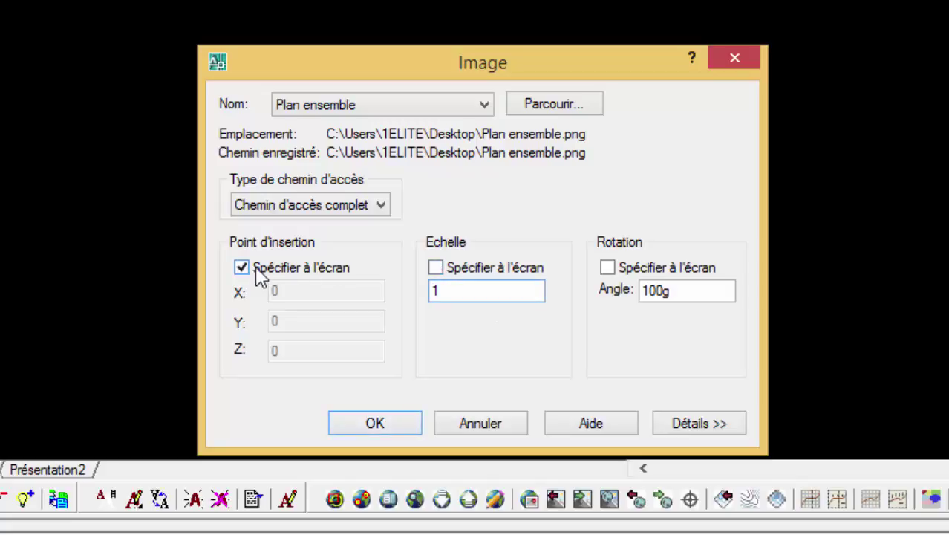
click(242, 268)
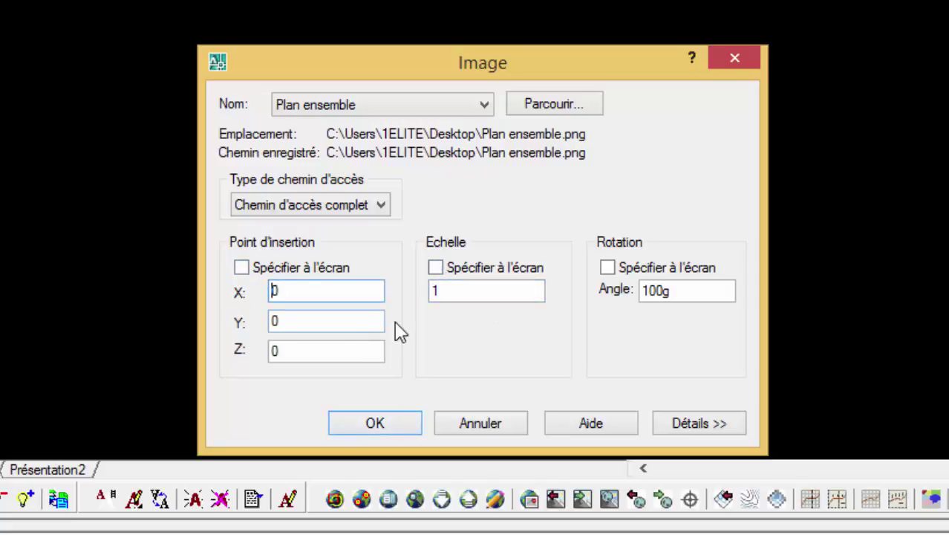
click(376, 422)
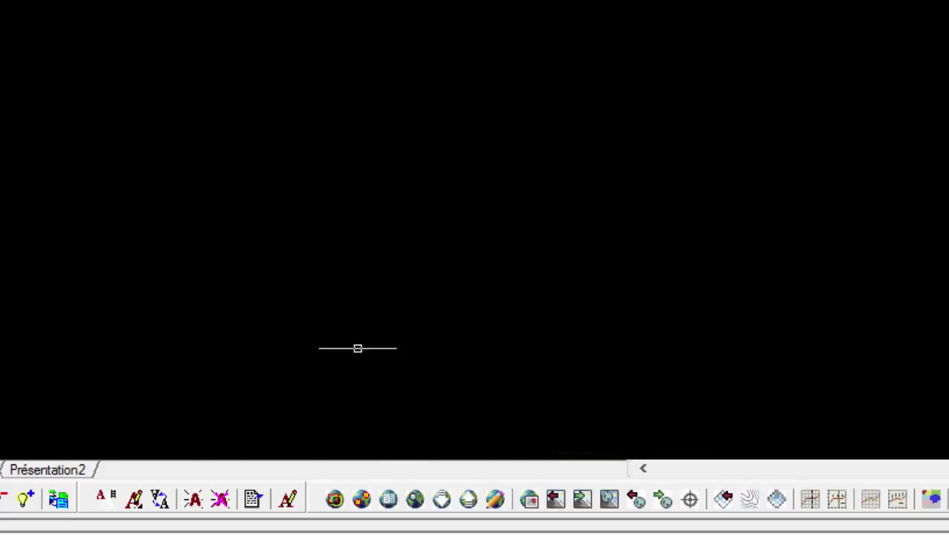
Pan the view to centre the inserted plan, undoing an accidental move of the image
scroll(284, 258, up, 5)
drag(717, 85, 216, 360)
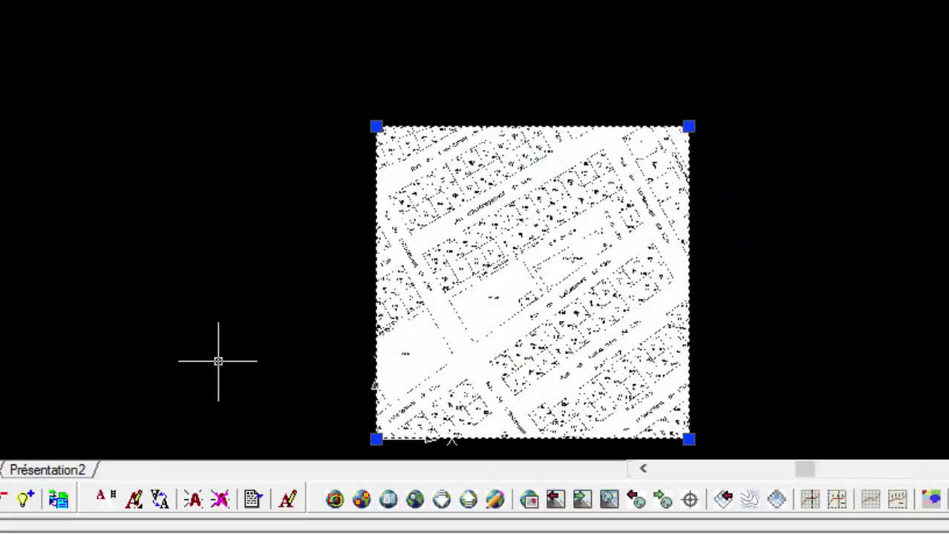
drag(523, 263, 43, 259)
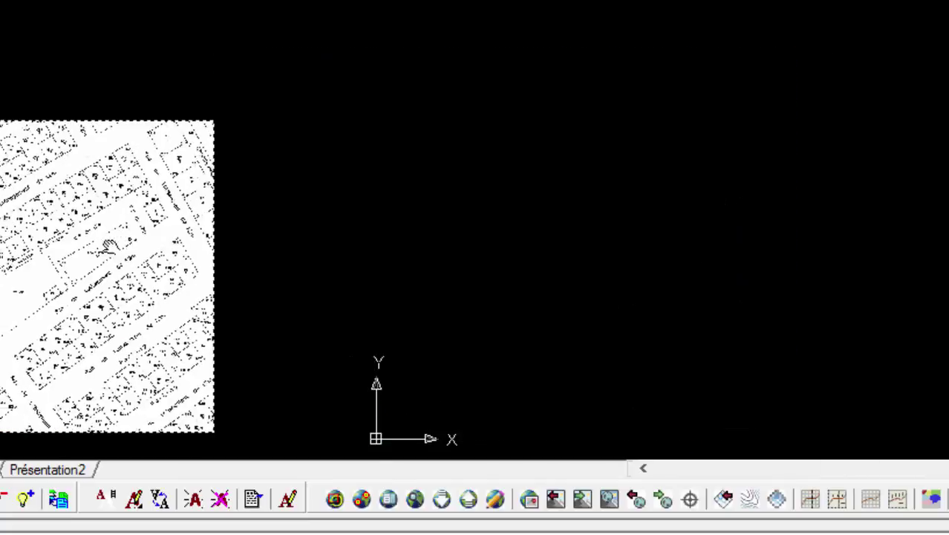
key(ctrl+z)
middle_drag(578, 144, 477, 236)
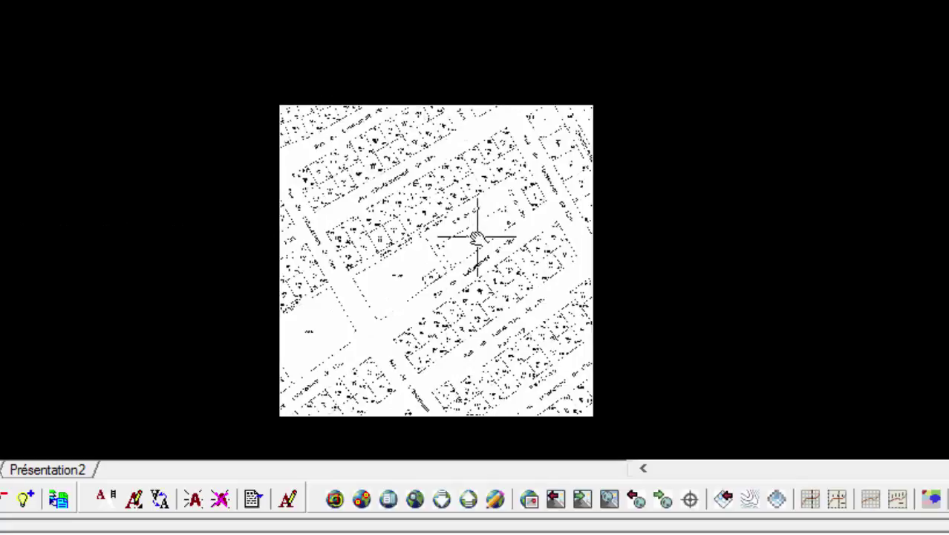
middle_drag(475, 266, 461, 215)
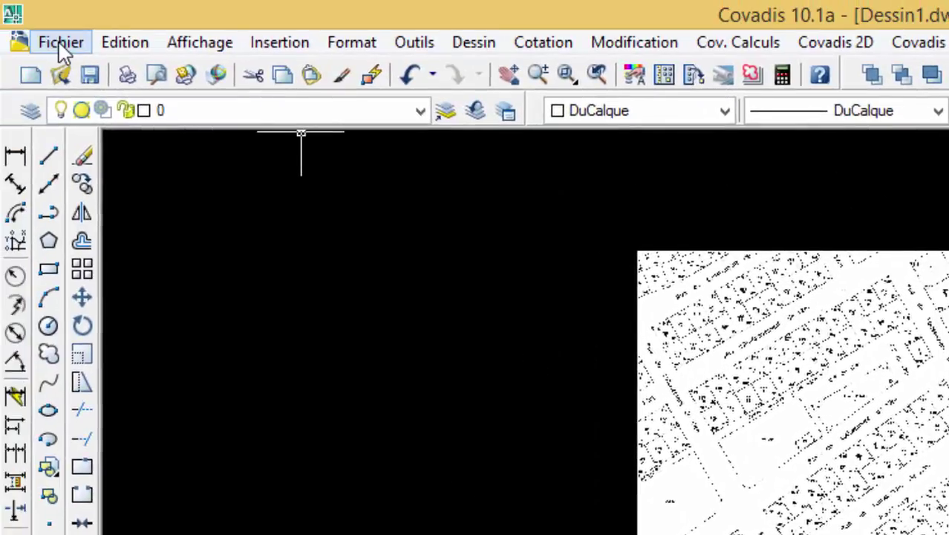
Save the drawing as A.dwg in the Bureau (Desktop) folder via Enregistrer sous
click(61, 41)
click(170, 326)
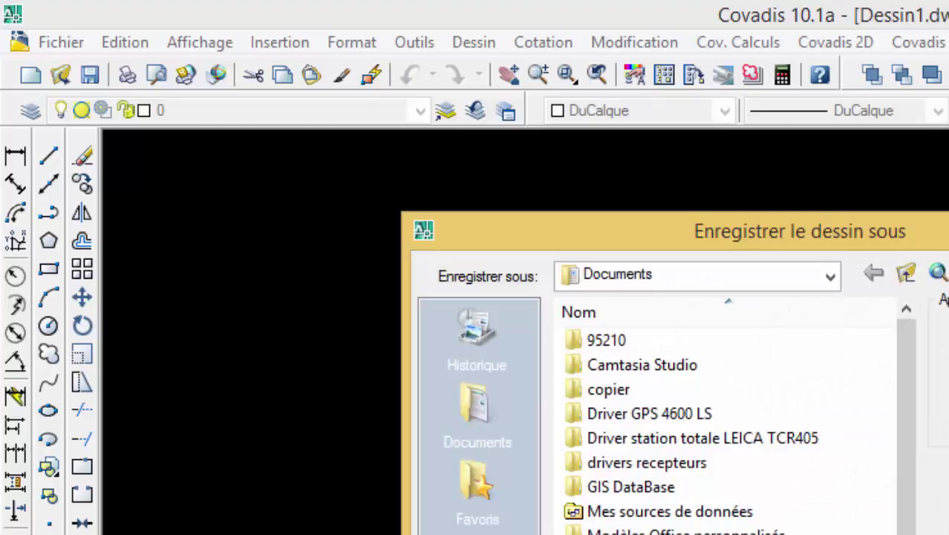
key(Return)
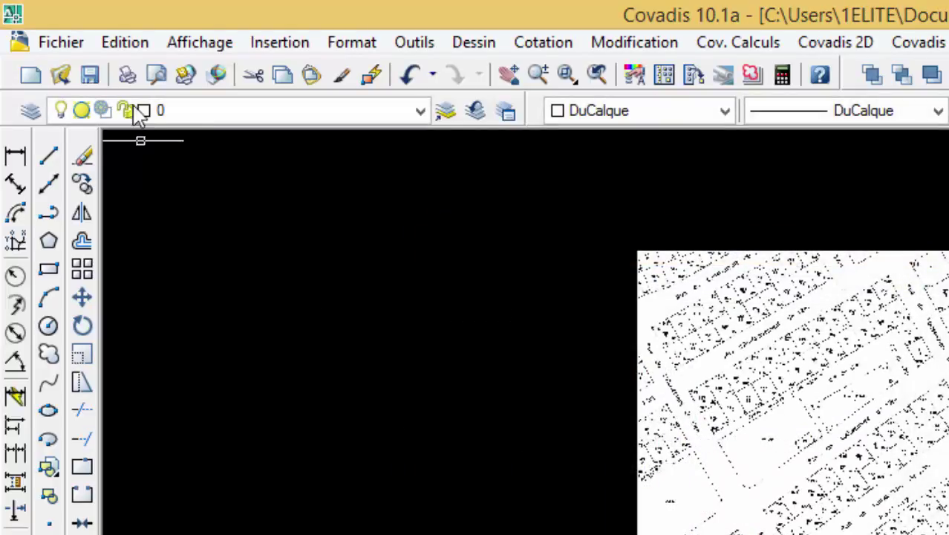
click(46, 52)
click(172, 326)
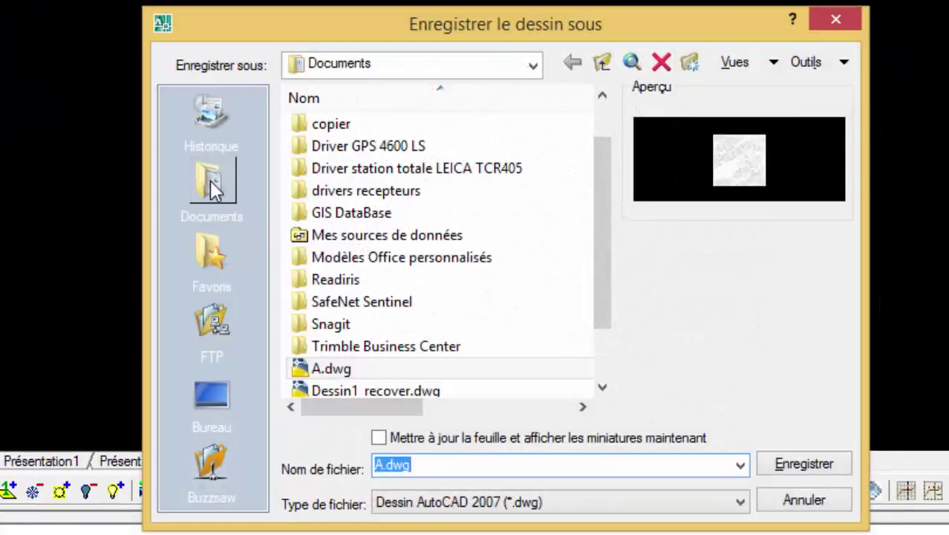
click(210, 180)
click(211, 394)
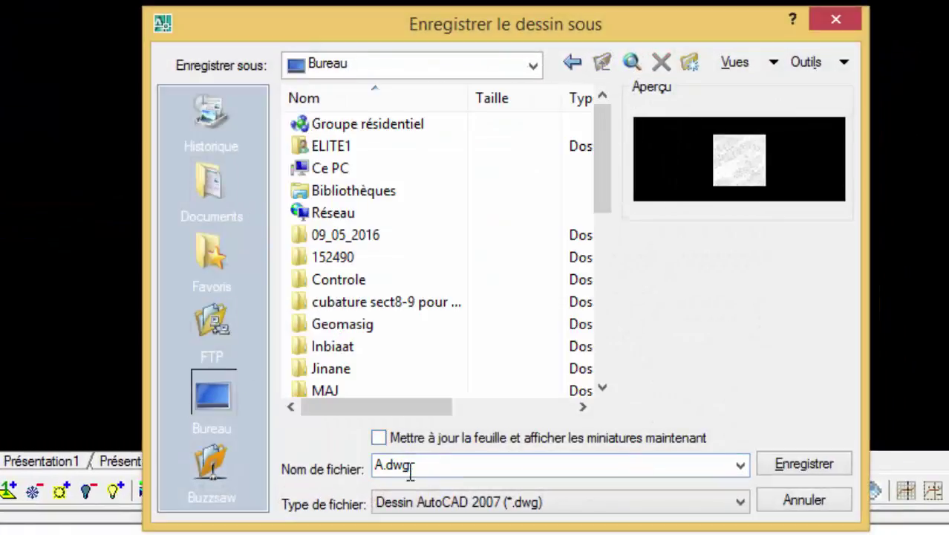
click(831, 464)
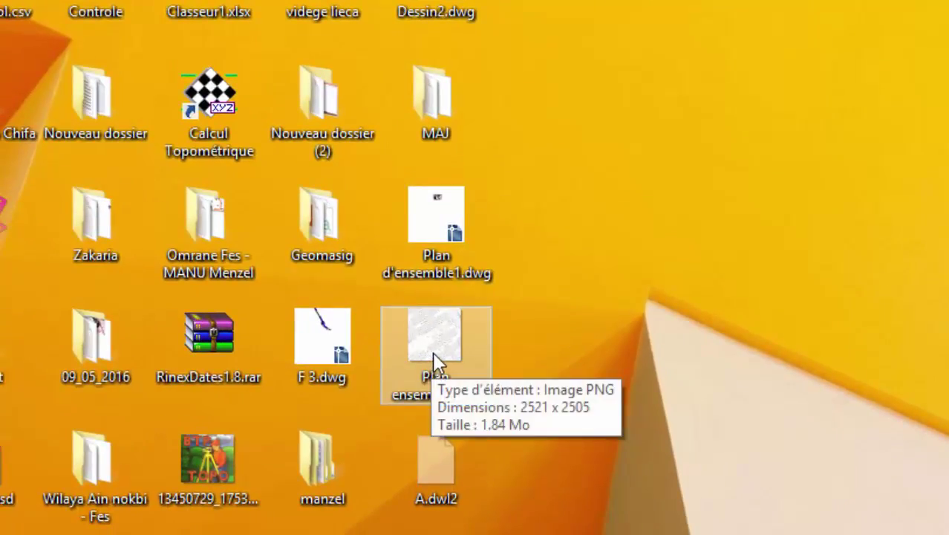
Delete Plan ensemble.png from the desktop and reopen A.dwg in Covadis
click(435, 362)
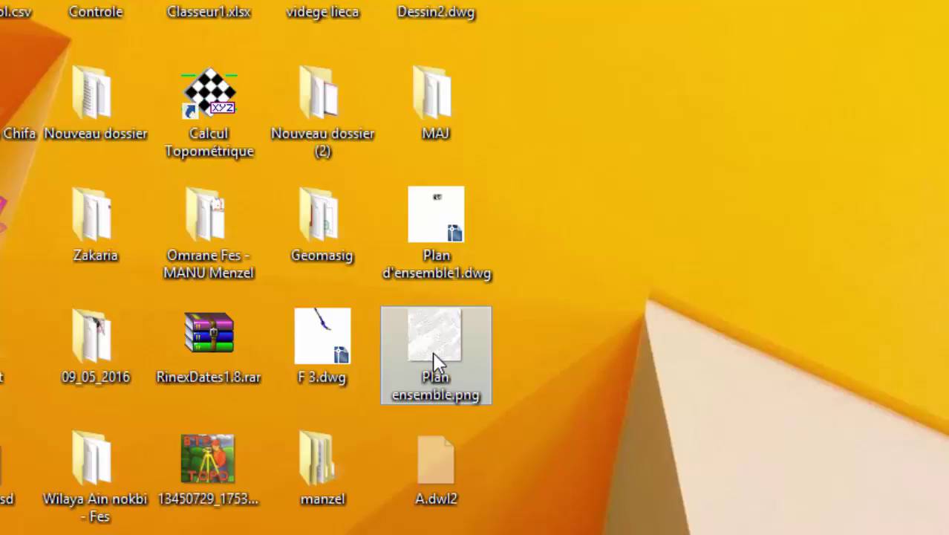
key(Delete)
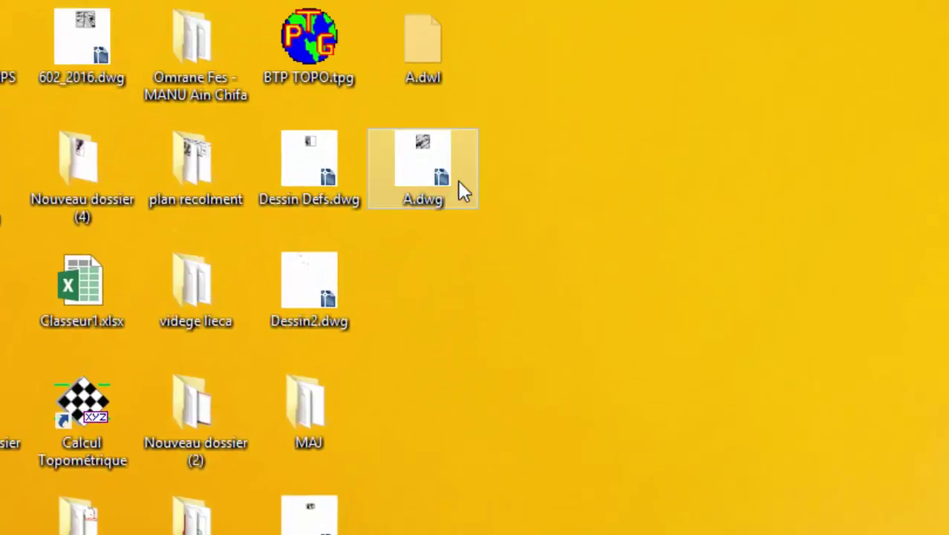
double_click(442, 176)
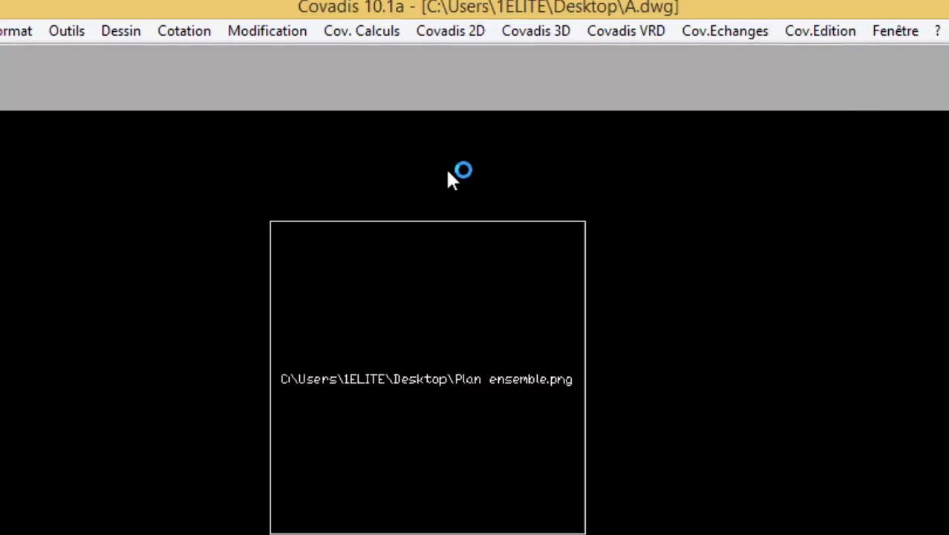
Zoom and pan to A.dwg's image frame, which now shows only the file path
scroll(705, 317, up, 4)
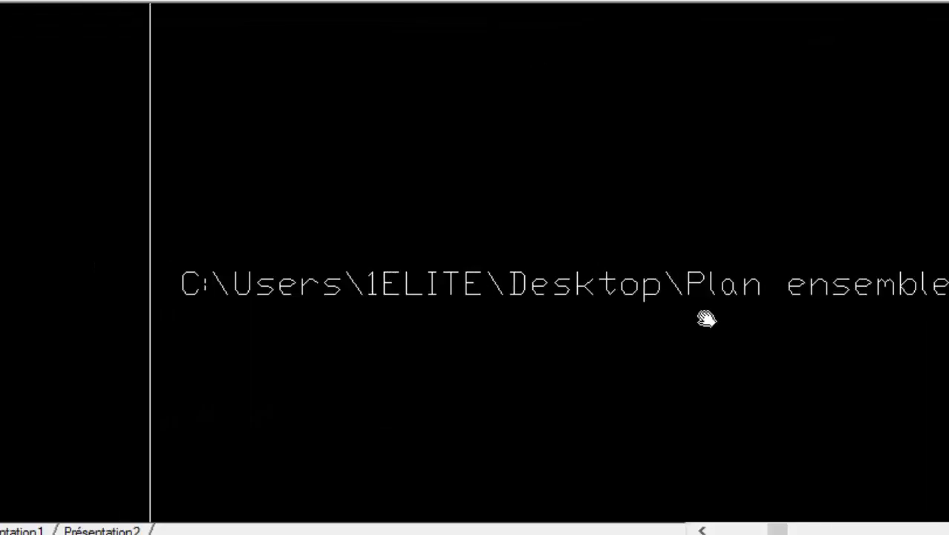
scroll(614, 295, down, 2)
scroll(533, 275, down, 5)
scroll(552, 282, up, 5)
middle_drag(552, 282, 515, 285)
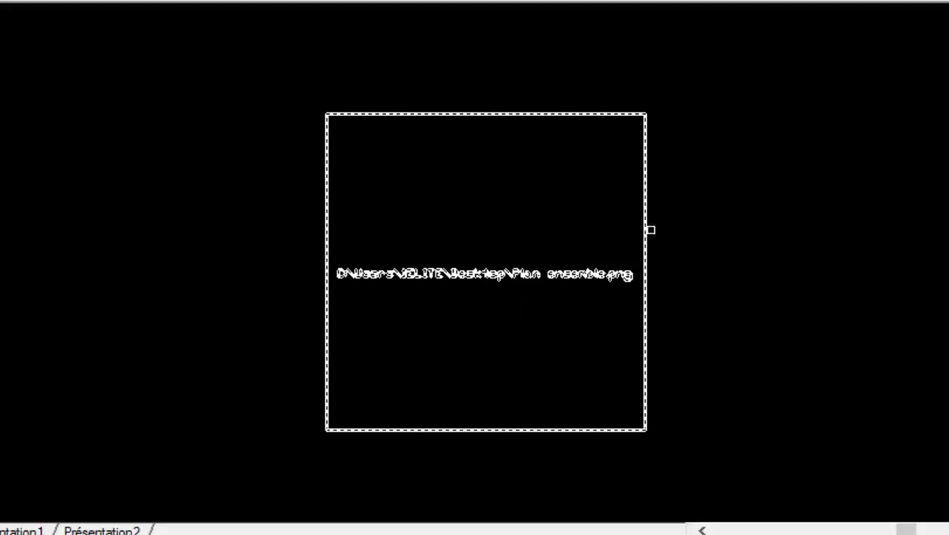
scroll(621, 266, up, 2)
scroll(615, 269, down, 1)
scroll(643, 268, up, 2)
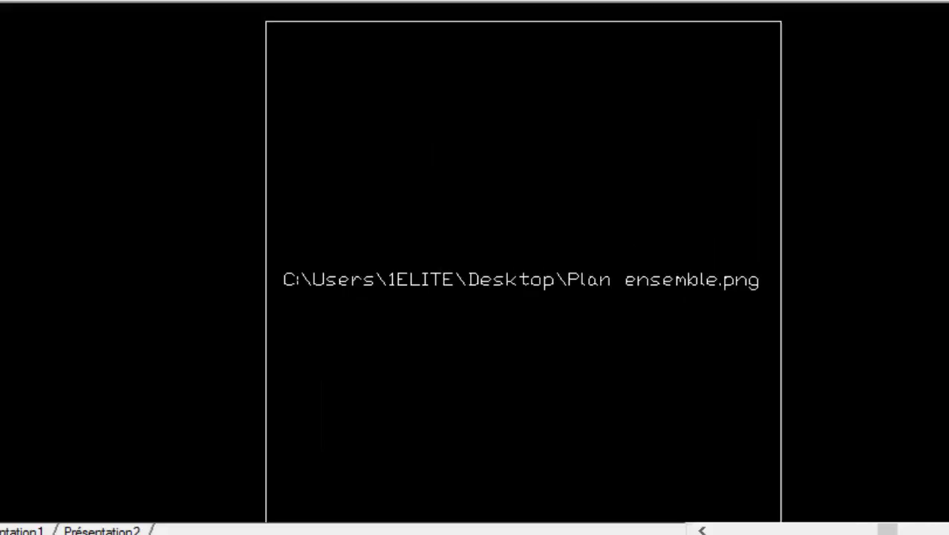
scroll(674, 274, down, 1)
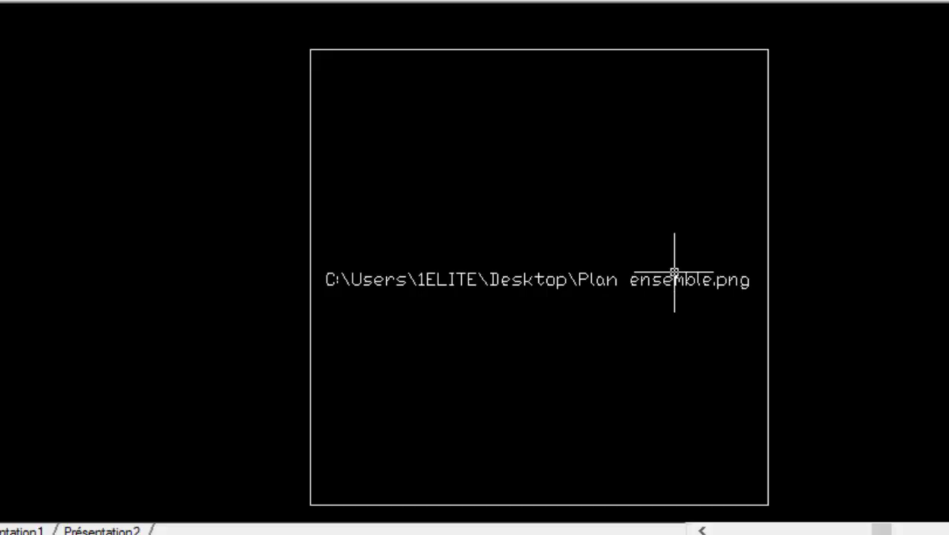
scroll(626, 253, down, 2)
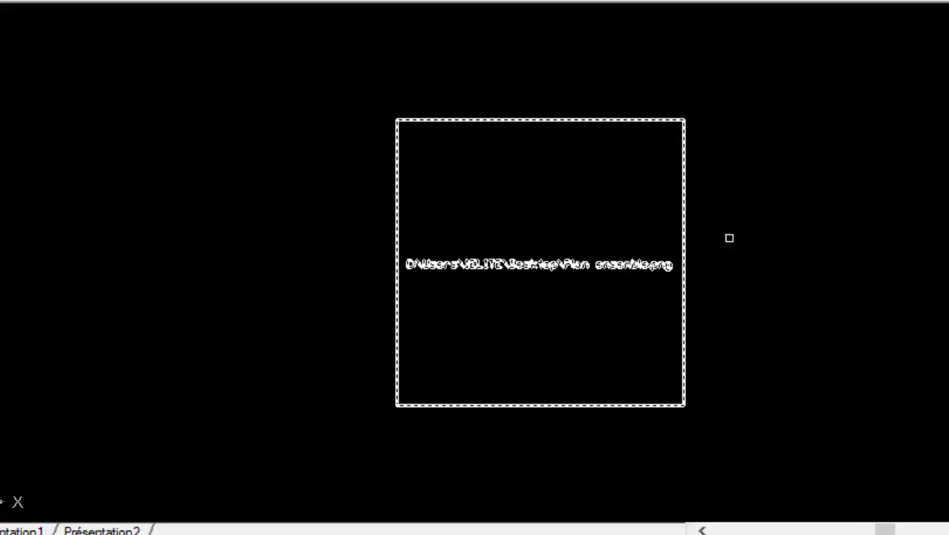
Window-select the empty image frame, then close A.dwg with Ctrl+F4
click(748, 87)
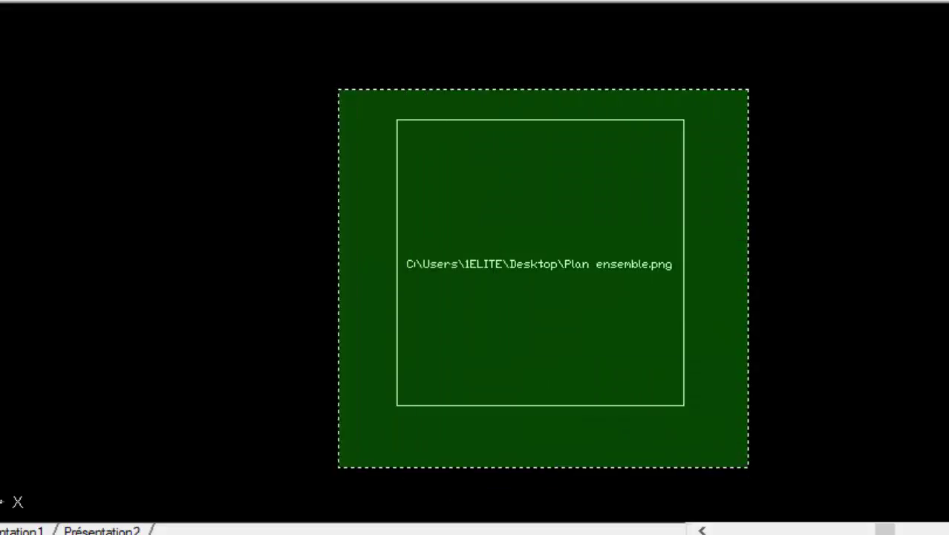
click(337, 465)
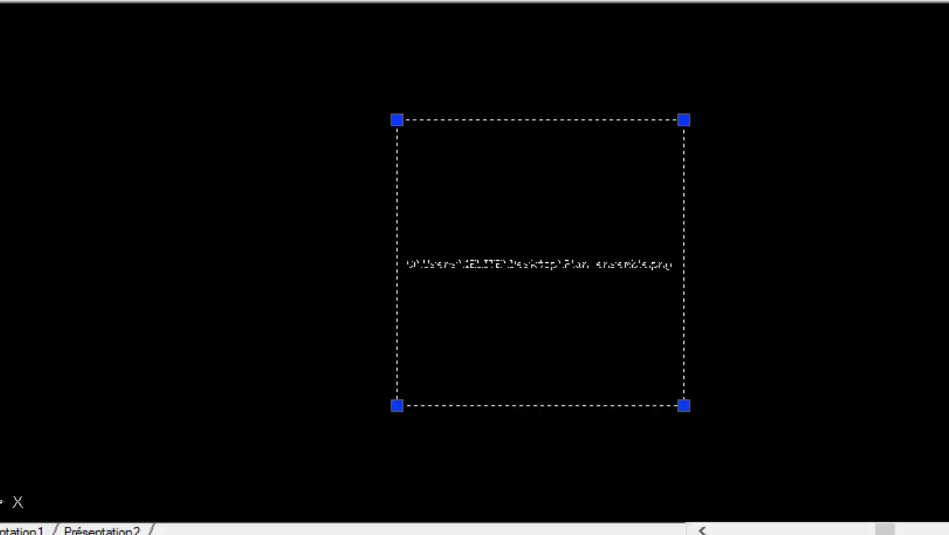
key(ctrl+F4)
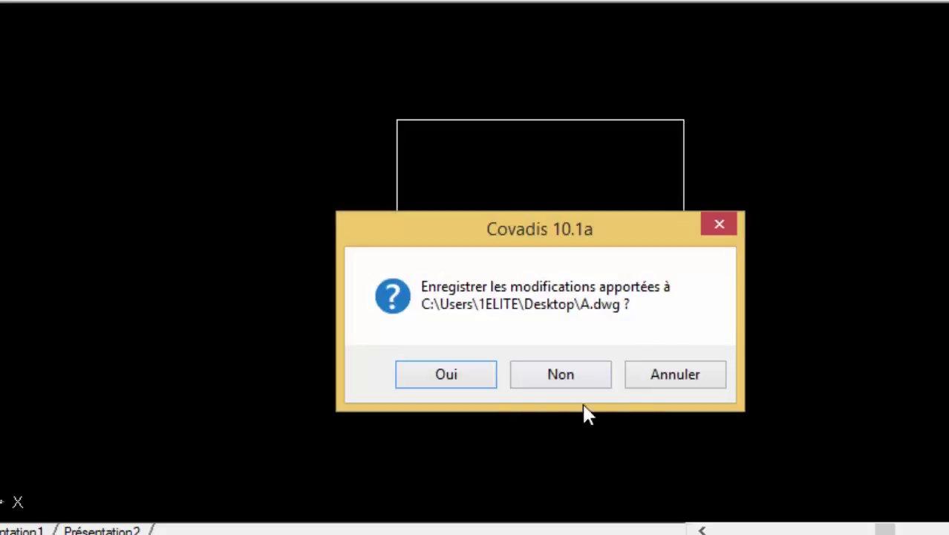
Cancel closing A.dwg and create a new drawing from the selected template
click(649, 380)
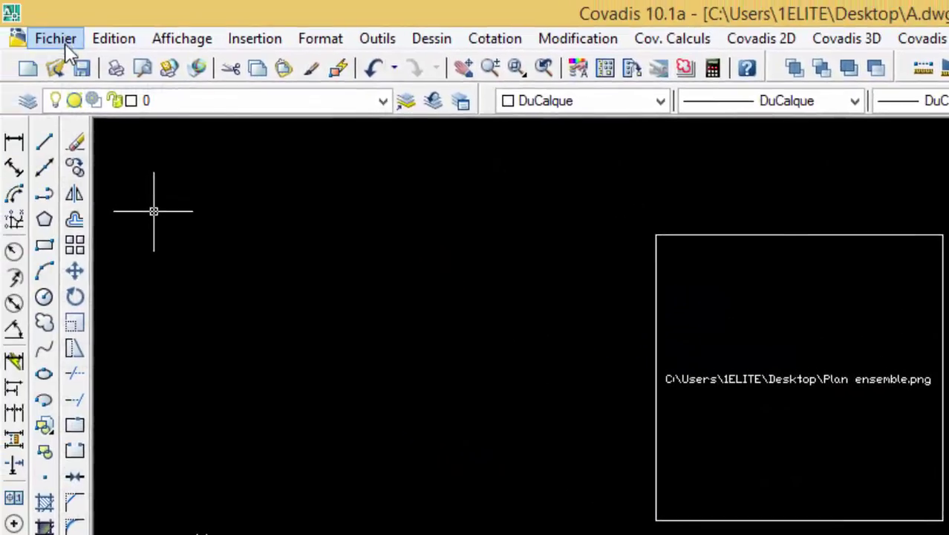
click(56, 38)
click(92, 66)
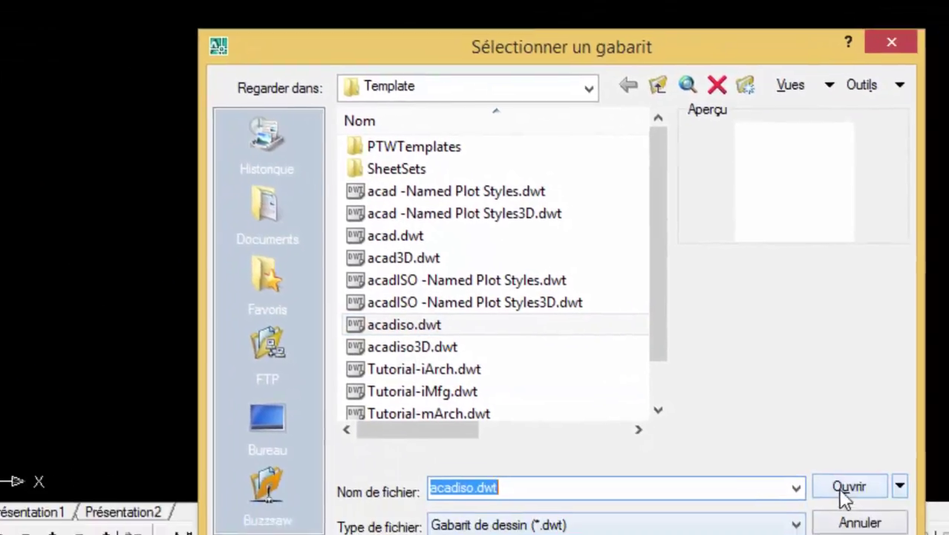
click(841, 490)
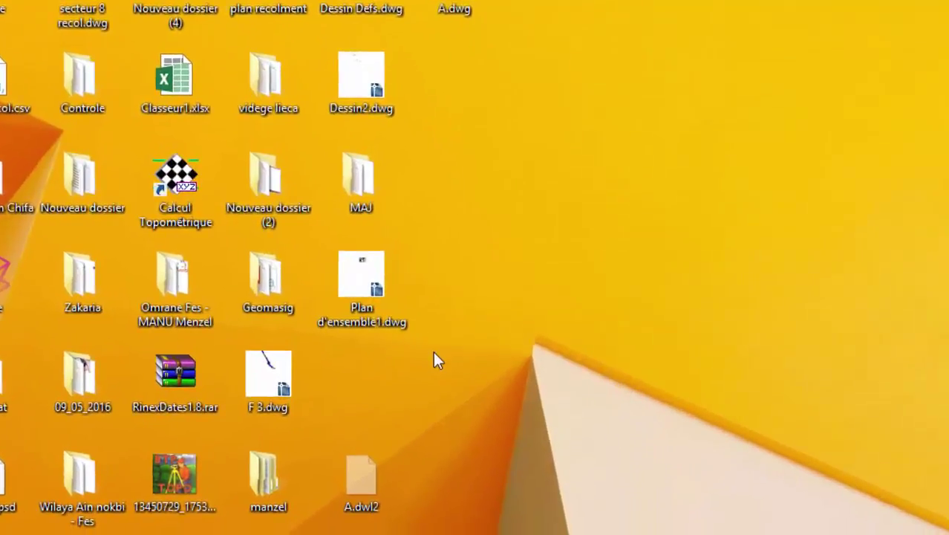
Restore Plan ensemble.png with Annuler la suppression and open it in Paint via Modifier
right_click(458, 409)
click(497, 167)
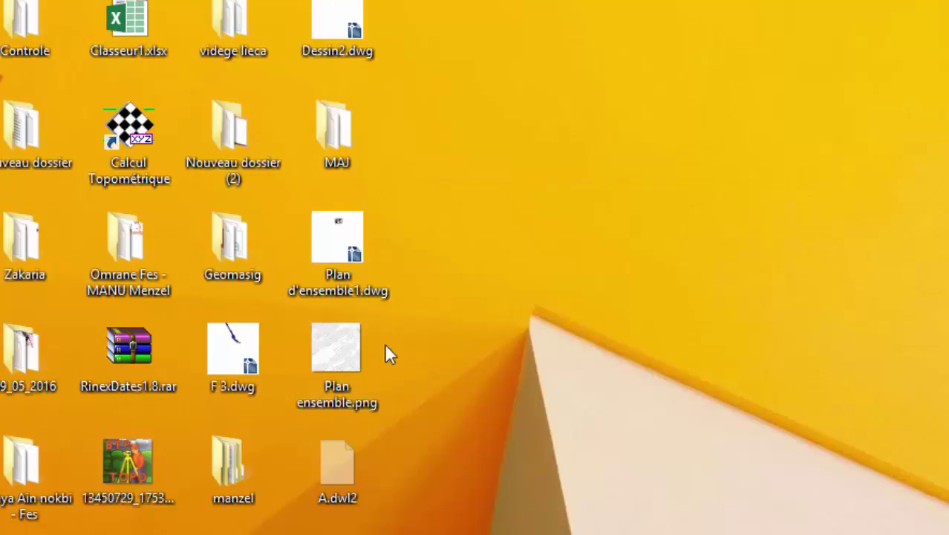
right_click(336, 351)
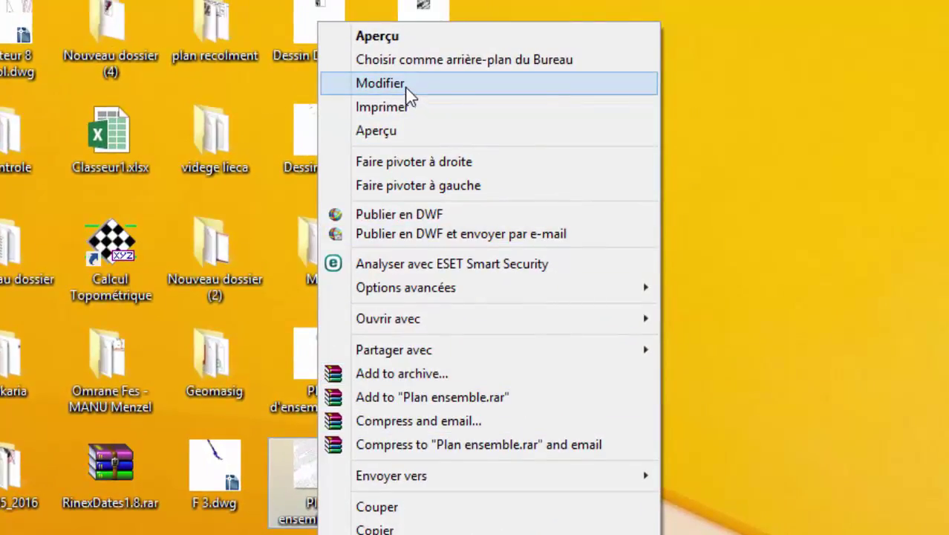
click(409, 91)
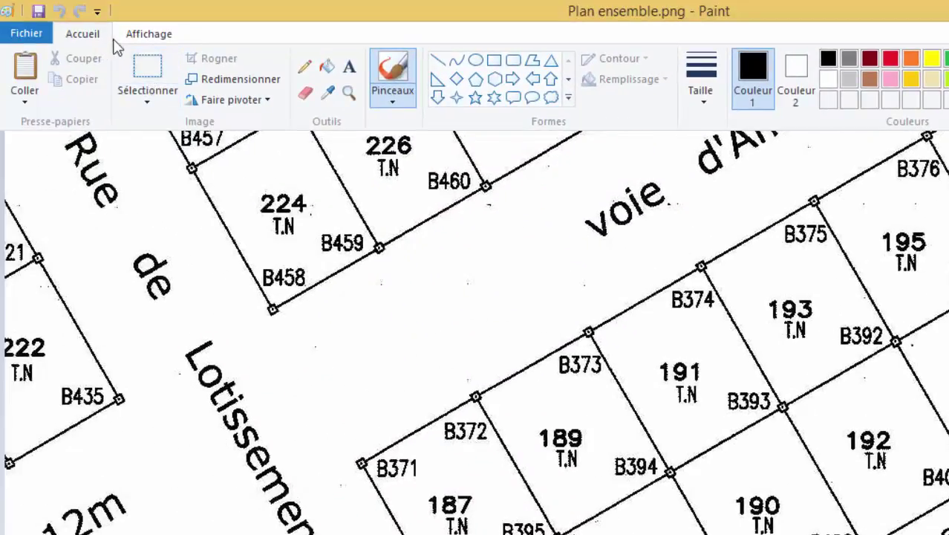
Zoom out three times and crop Plan ensemble.png to a rectangular selection of the whole plan
click(135, 38)
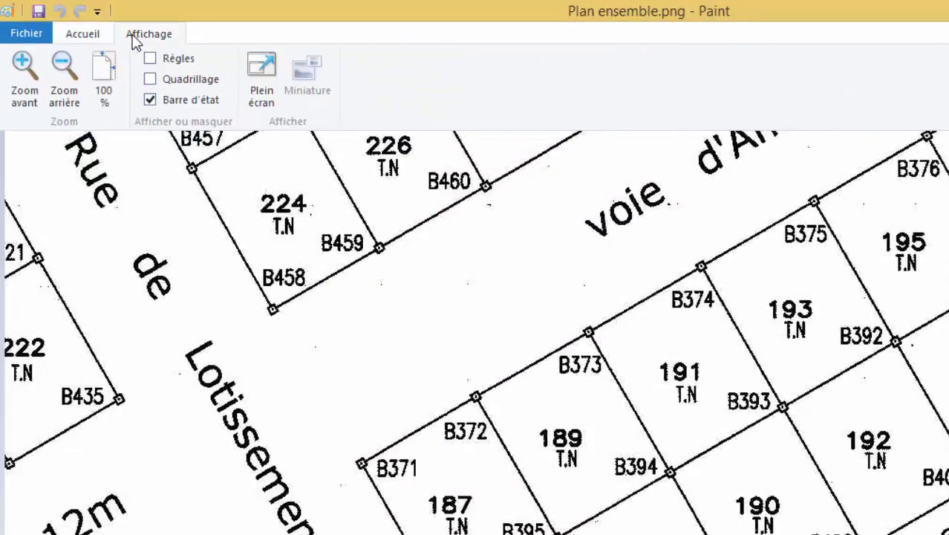
click(64, 71)
click(64, 70)
click(63, 71)
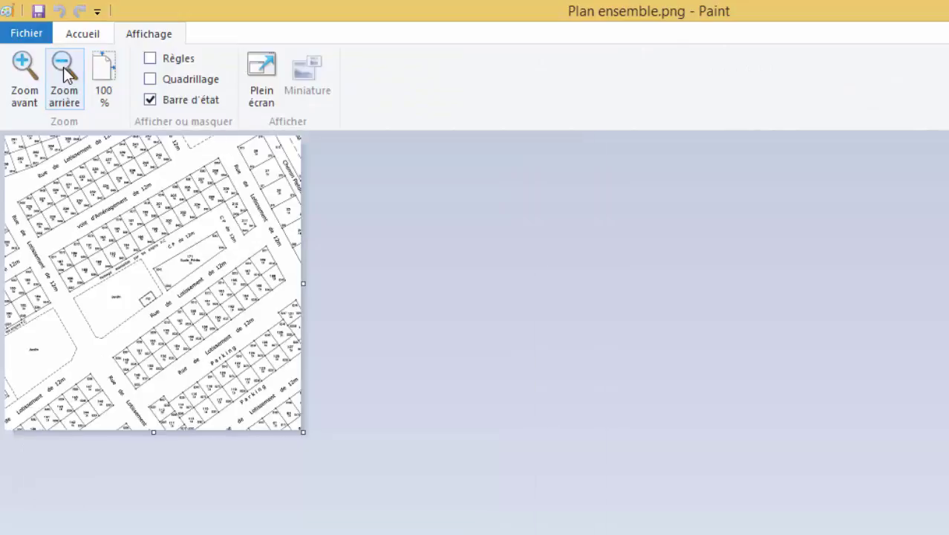
click(82, 37)
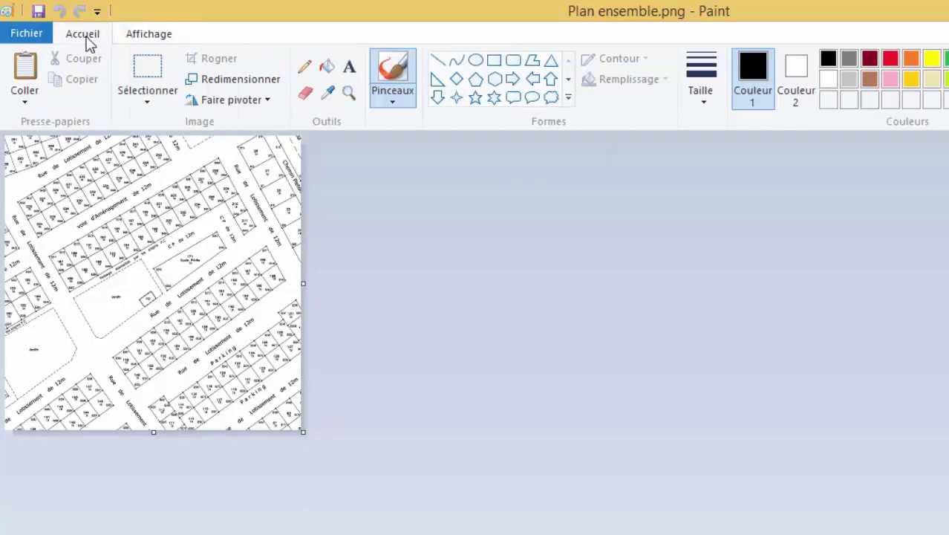
click(137, 89)
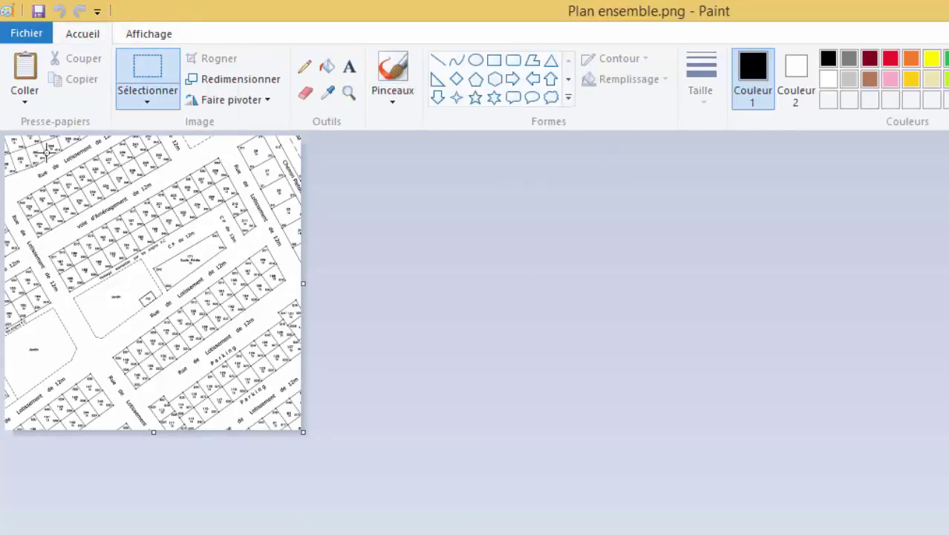
drag(6, 139, 289, 420)
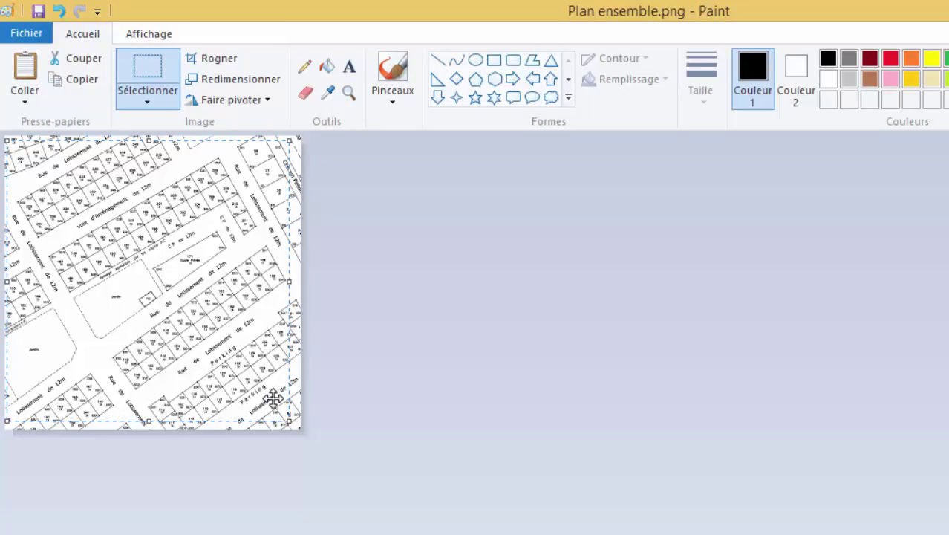
click(211, 65)
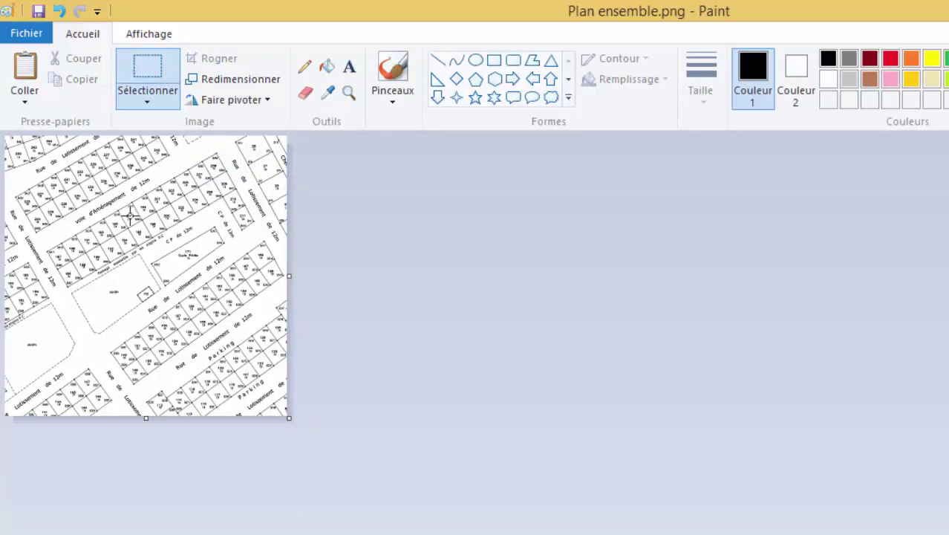
Copy the whole cropped plan and show the desktop with Win+D
drag(9, 139, 296, 426)
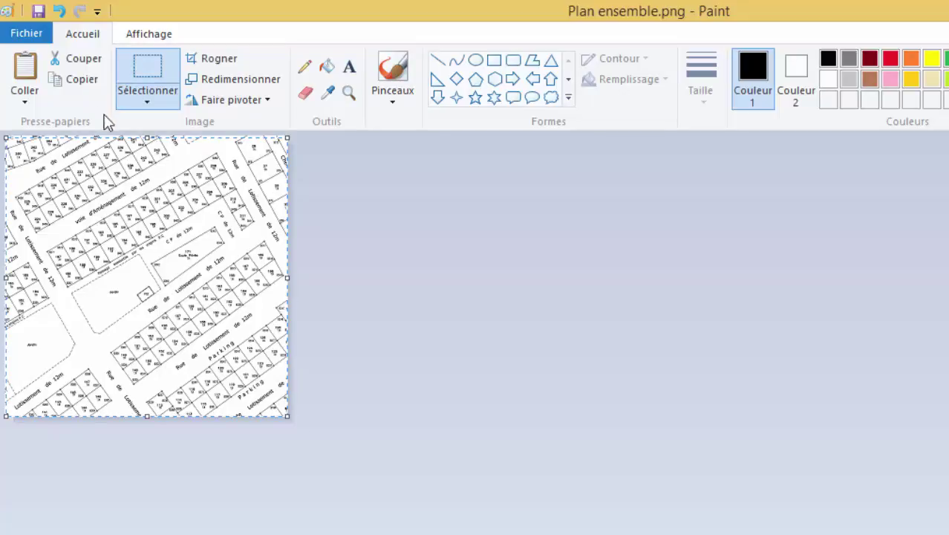
click(82, 78)
key(super+d)
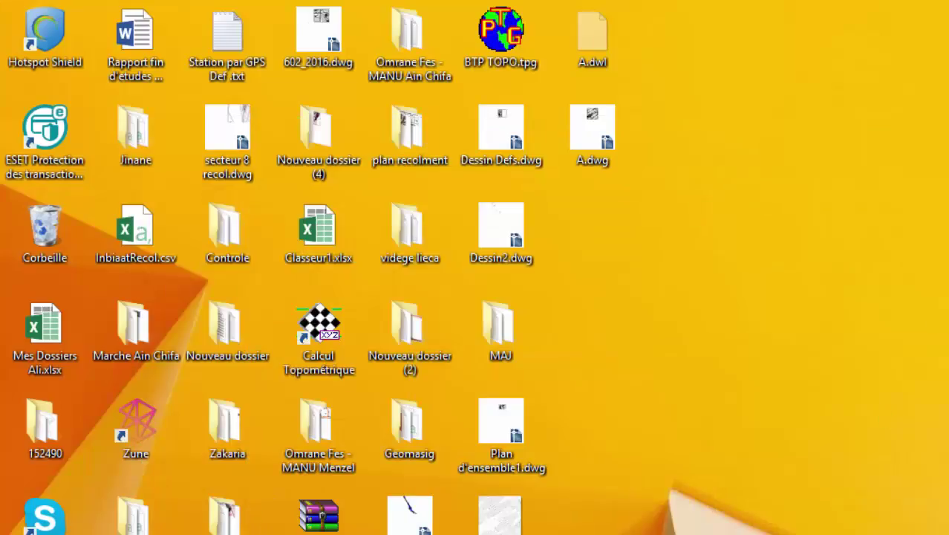
Paste the plan into Dessin2.dwg via Collage spécial as Image (métafichier) and place it
click(579, 520)
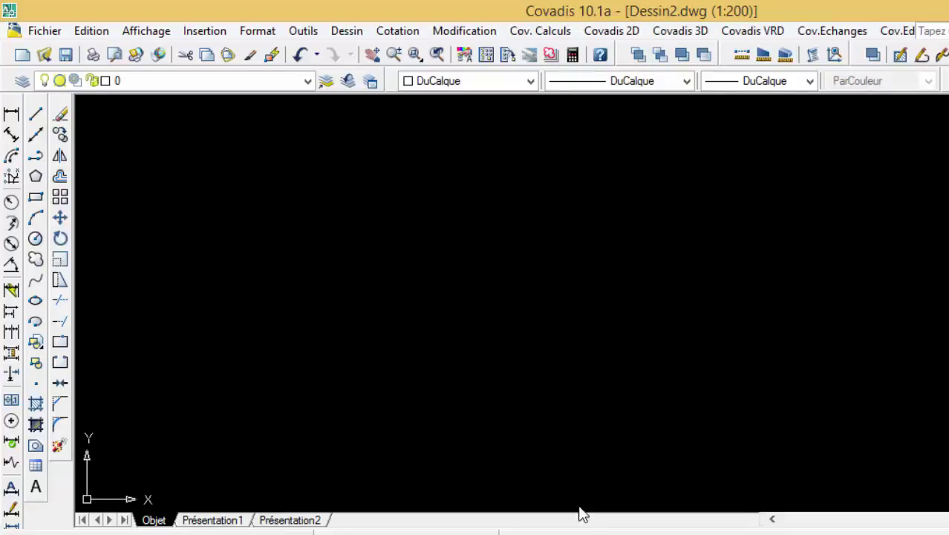
click(94, 30)
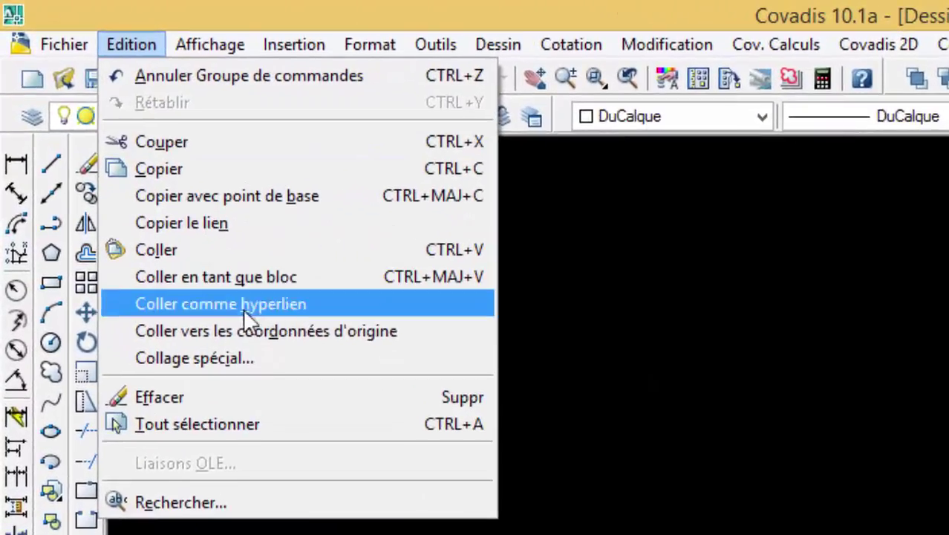
click(228, 361)
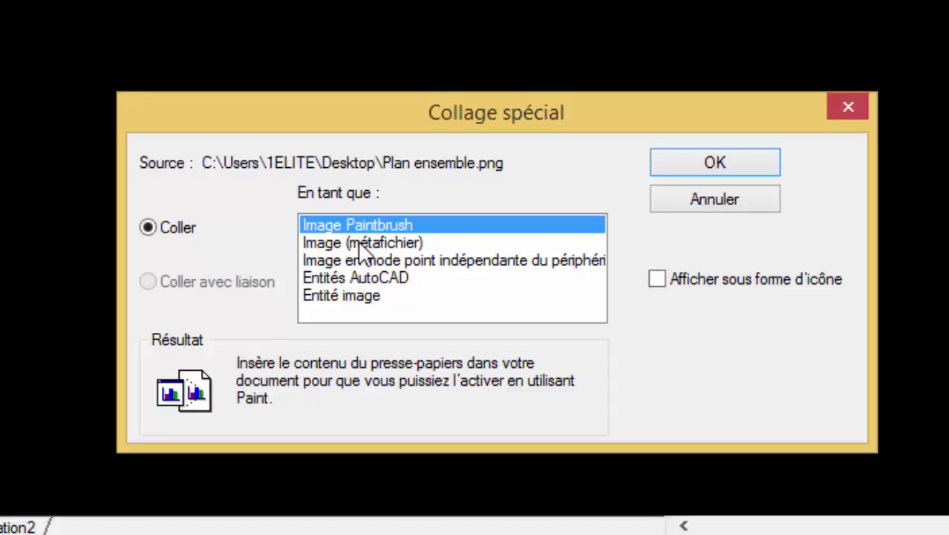
click(363, 243)
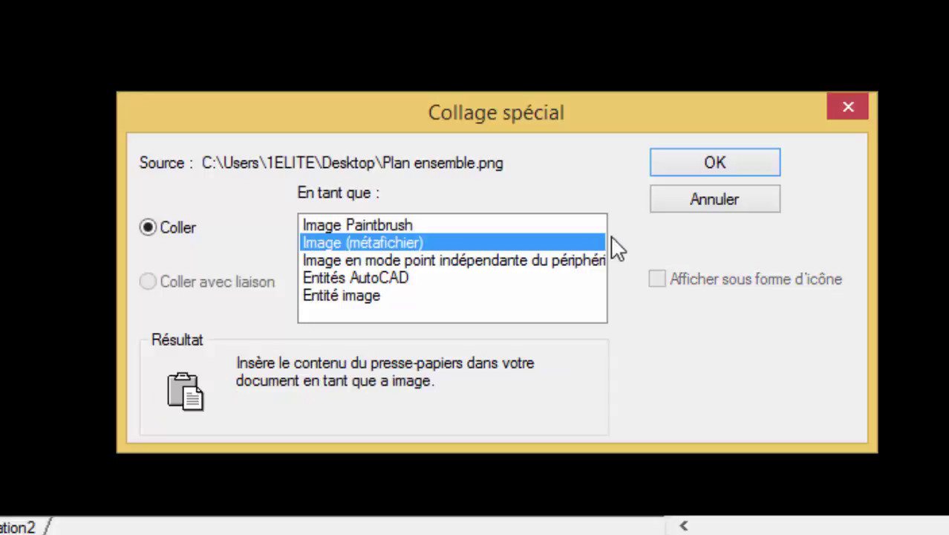
click(718, 157)
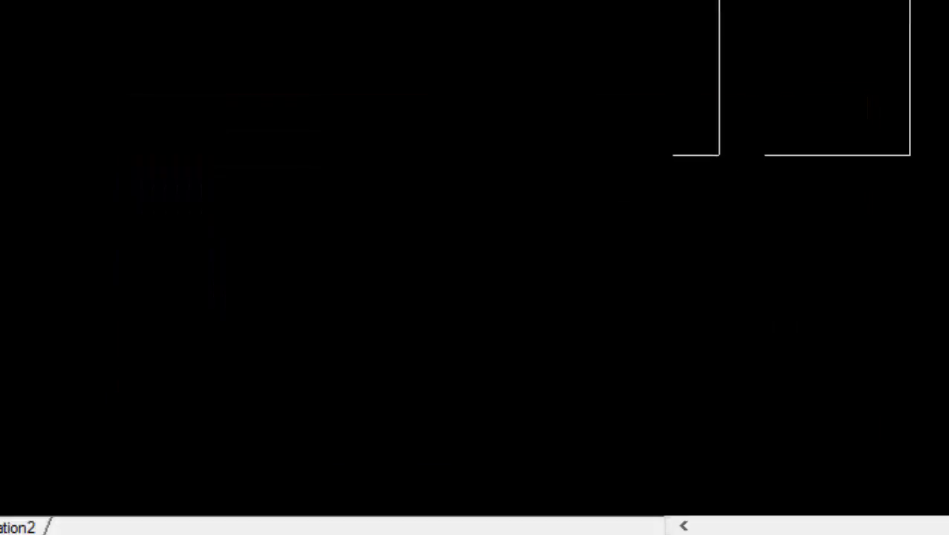
click(390, 300)
scroll(557, 209, up, 3)
scroll(557, 210, up, 5)
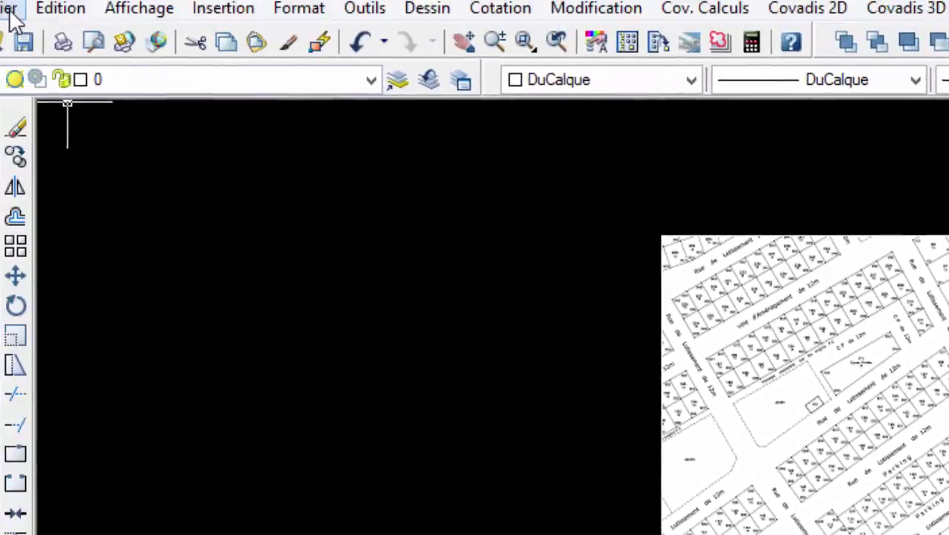
Save the drawing under the name B.dwg, then exit Covadis and answer the save prompt
click(64, 45)
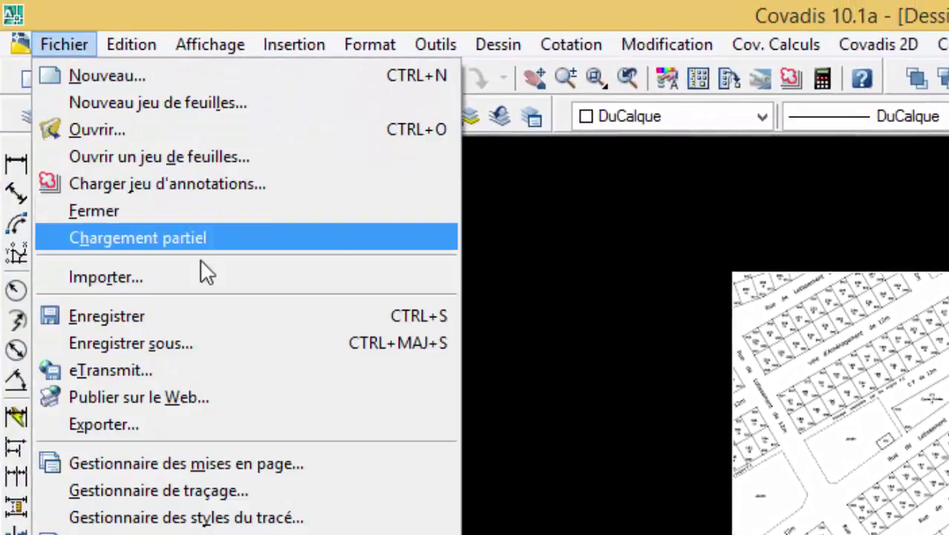
click(184, 344)
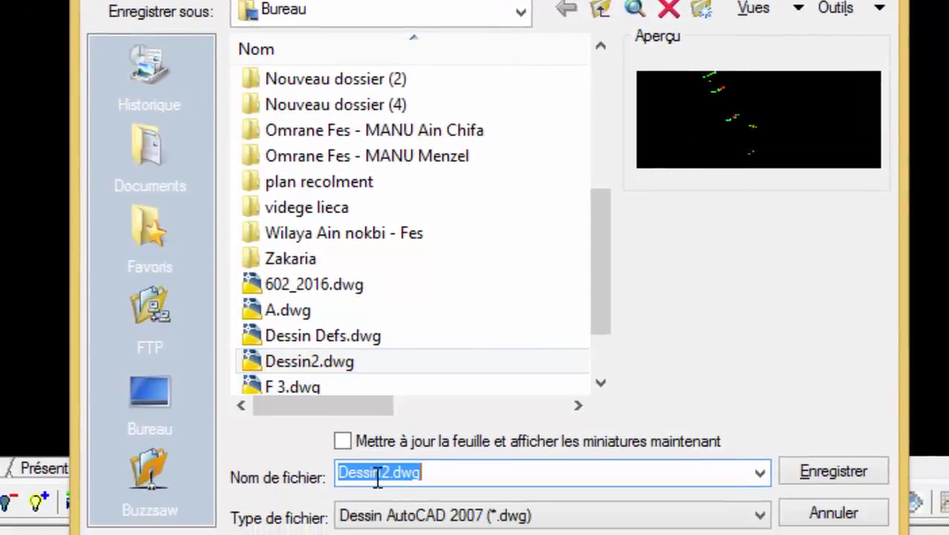
click(378, 475)
drag(391, 475, 296, 464)
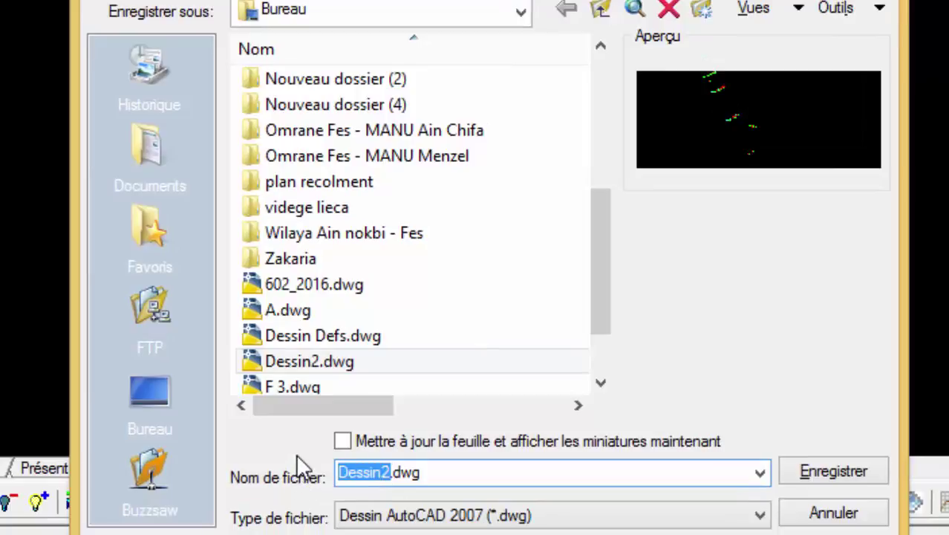
text(B)
click(819, 478)
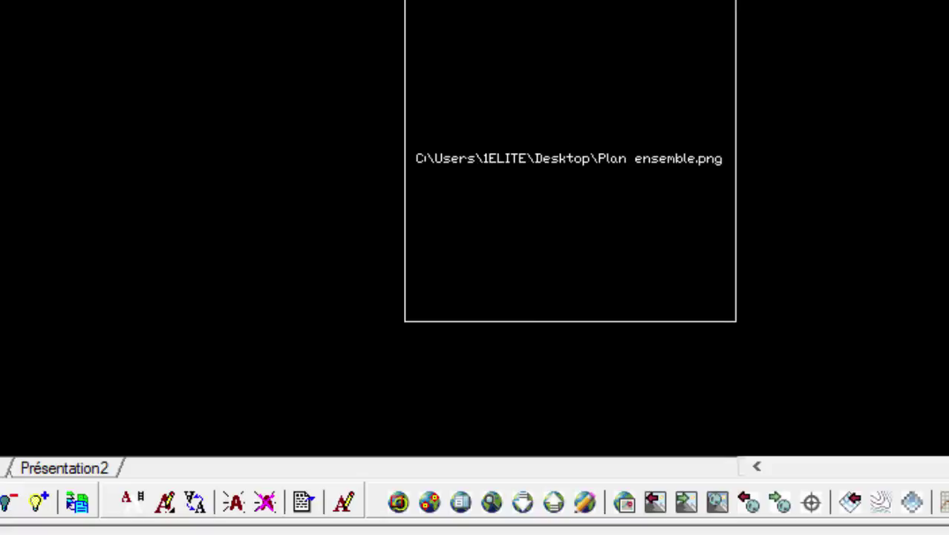
click(933, 8)
click(461, 290)
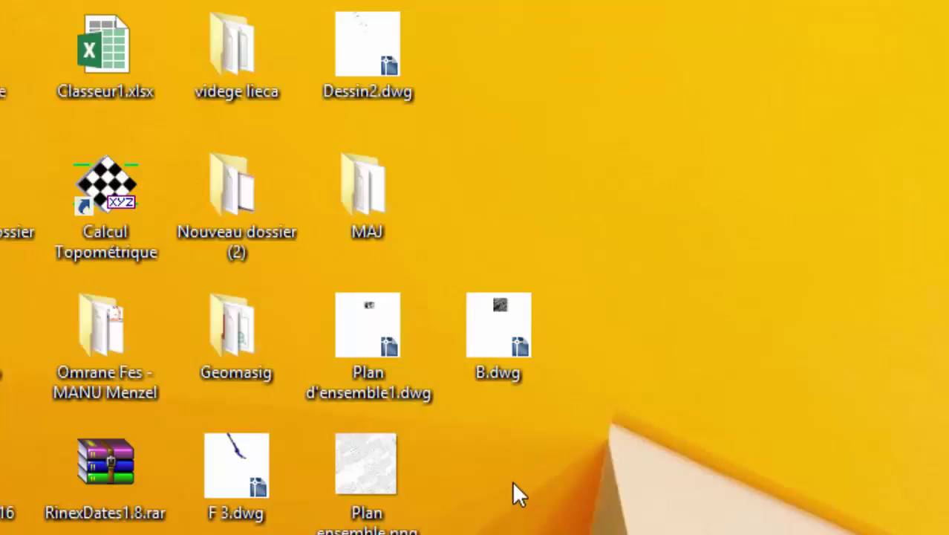
Delete Plan ensemble.png from the desktop, then open B.dwg in Covadis
click(372, 473)
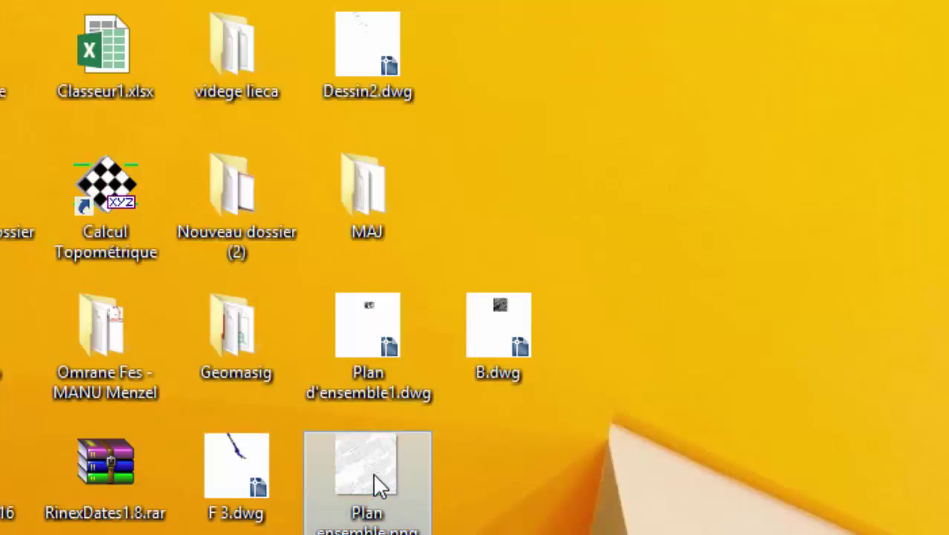
key(Delete)
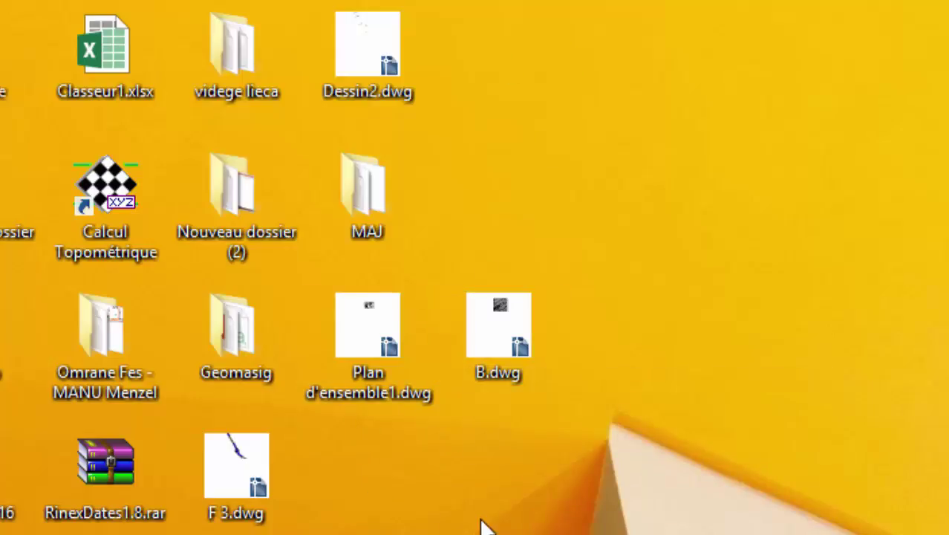
drag(489, 375, 492, 64)
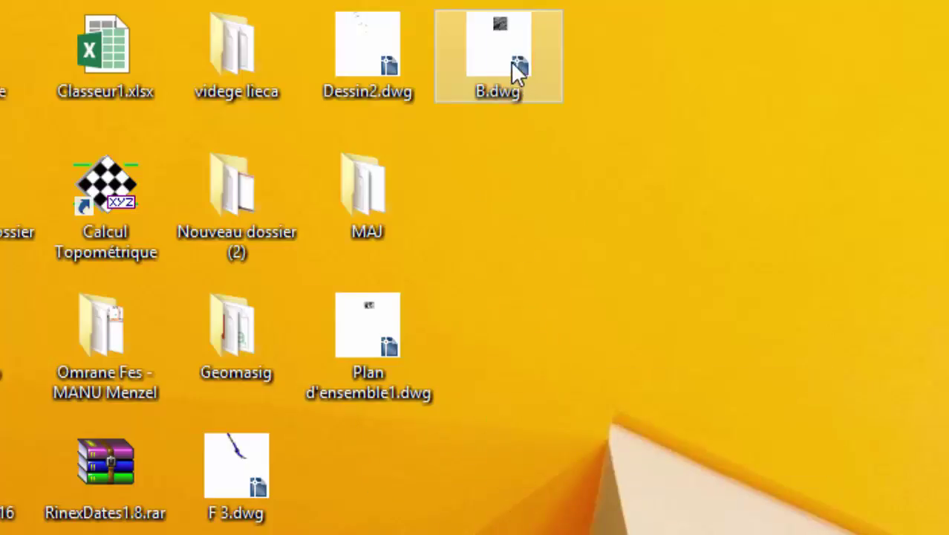
double_click(518, 71)
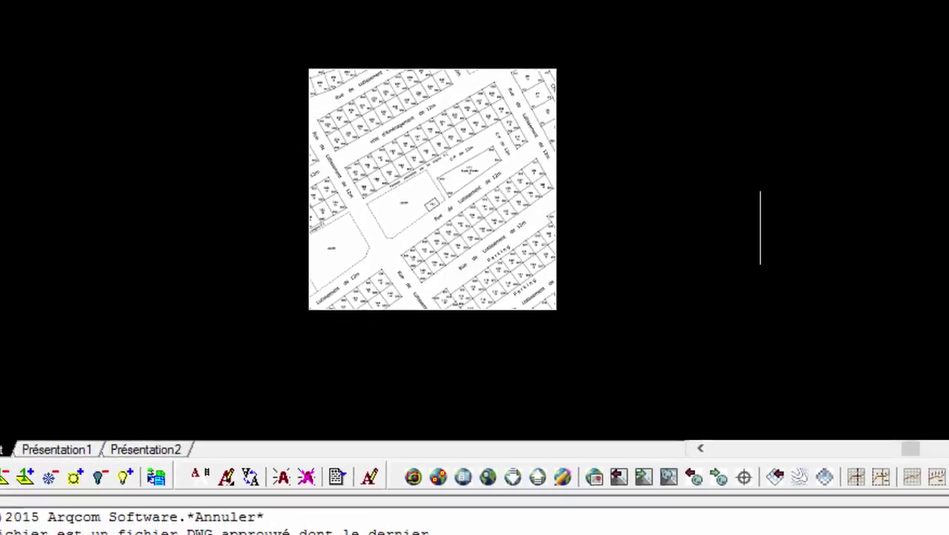
Zoom out to check that B.dwg's plan still shows, then open A.dwg for comparison
scroll(440, 233, down, 4)
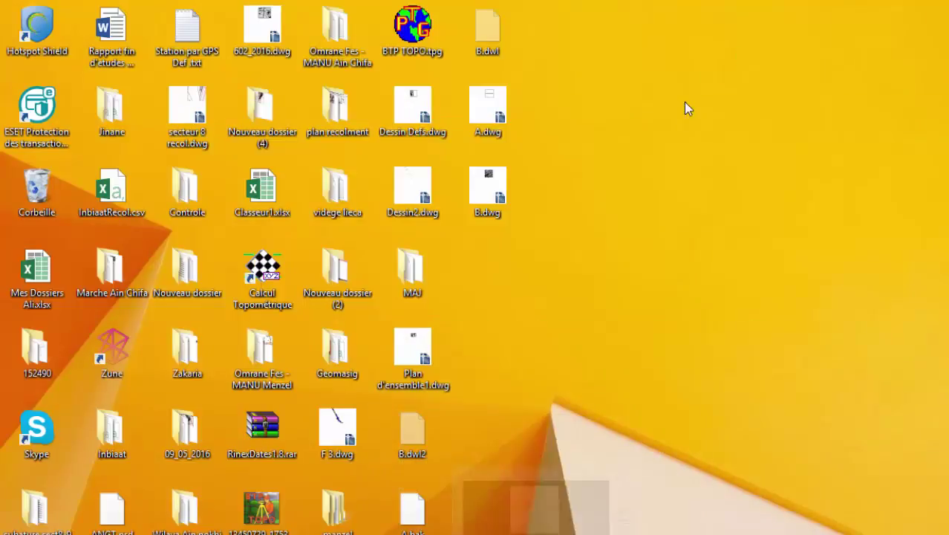
double_click(504, 100)
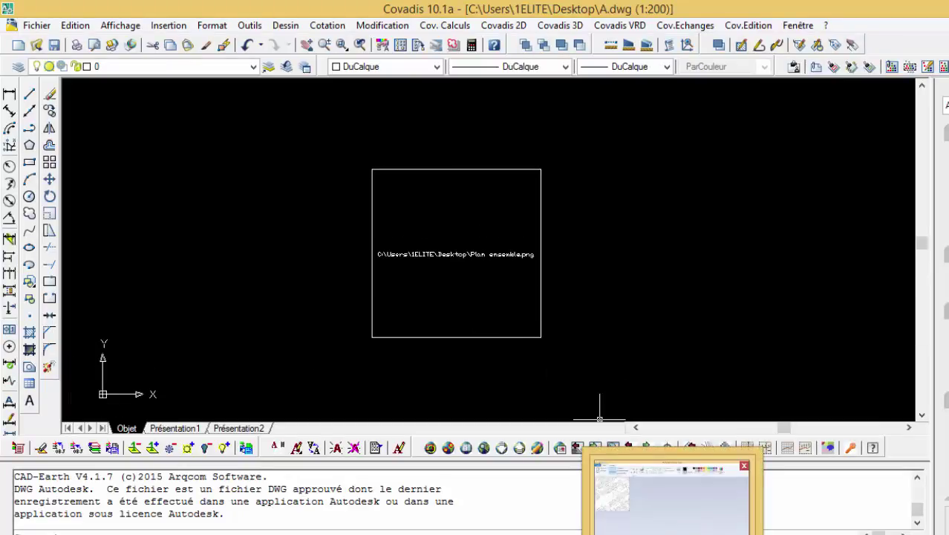
mouse_move(599, 418)
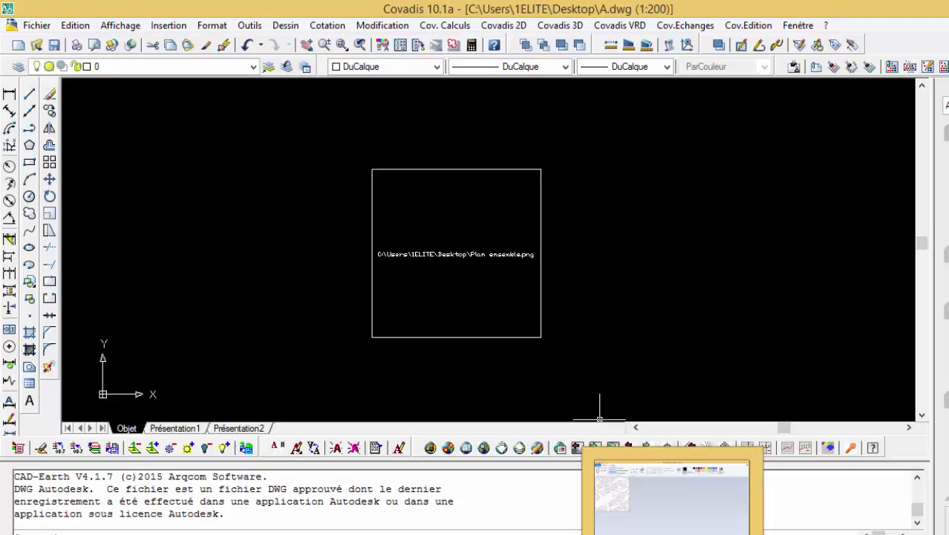
Open the Insertion menu in A.dwg
click(173, 29)
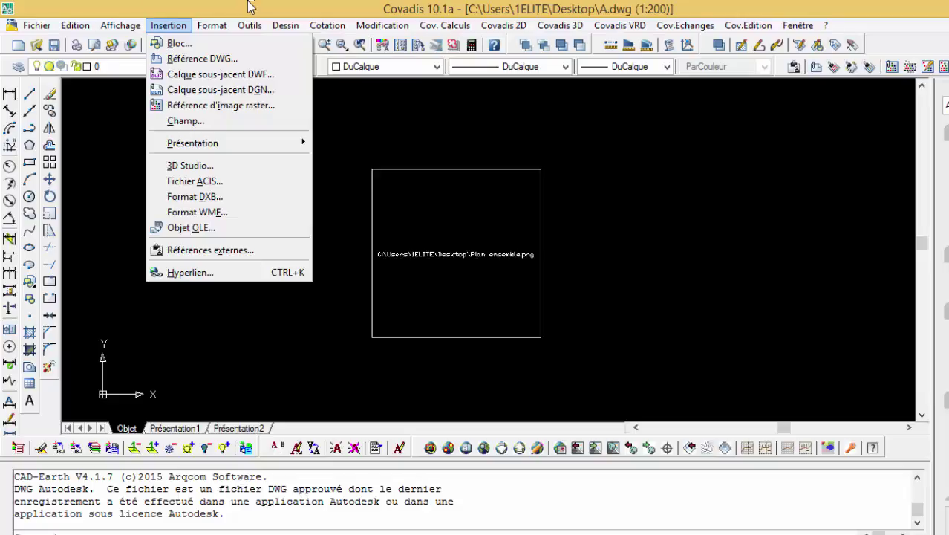
Dismiss the Insertion menu by clicking in A.dwg's drawing area
click(212, 85)
click(591, 161)
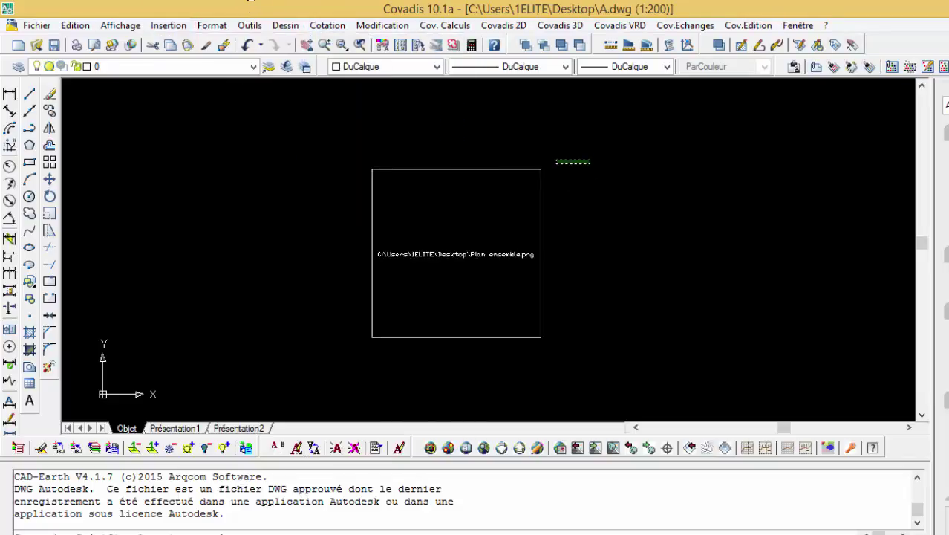